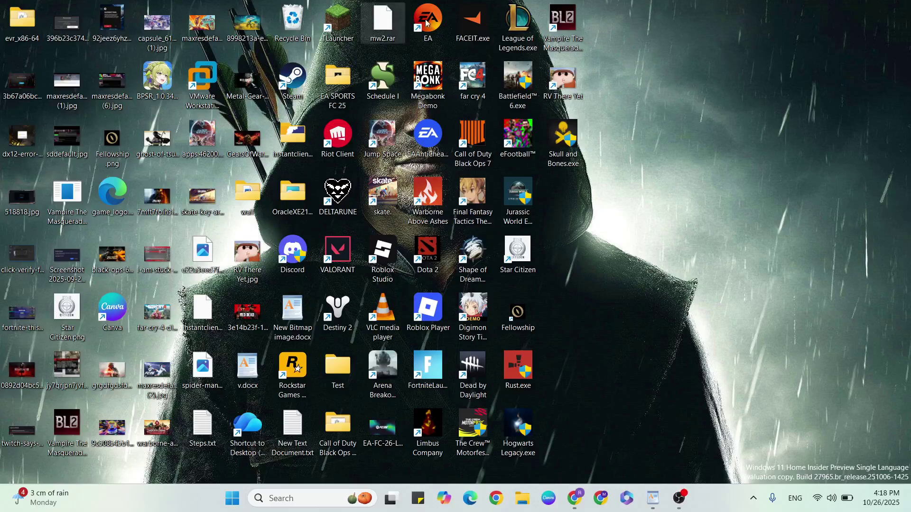
# - Bring the v.docx notes forward and click through the guide text
pyautogui.click(652, 499)
pyautogui.click(316, 121)
pyautogui.click(458, 121)
pyautogui.click(508, 126)
pyautogui.click(601, 129)
pyautogui.click(332, 157)
pyautogui.click(375, 156)
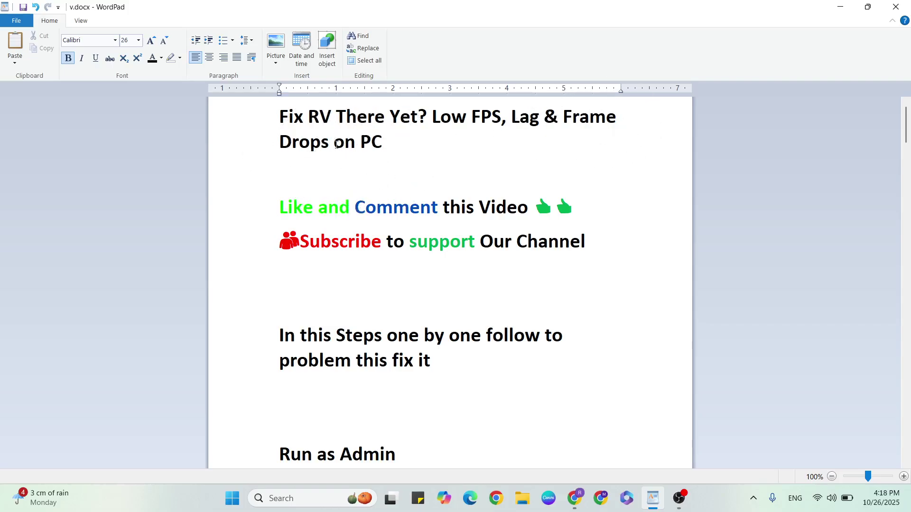
# - Place the insertion point after 'fix it' in the notes, then show the desktop
pyautogui.click(292, 211)
pyautogui.click(448, 239)
pyautogui.click(569, 260)
pyautogui.click(322, 345)
pyautogui.click(436, 368)
pyautogui.click(437, 368)
pyautogui.click(295, 454)
pyautogui.press('super+d')
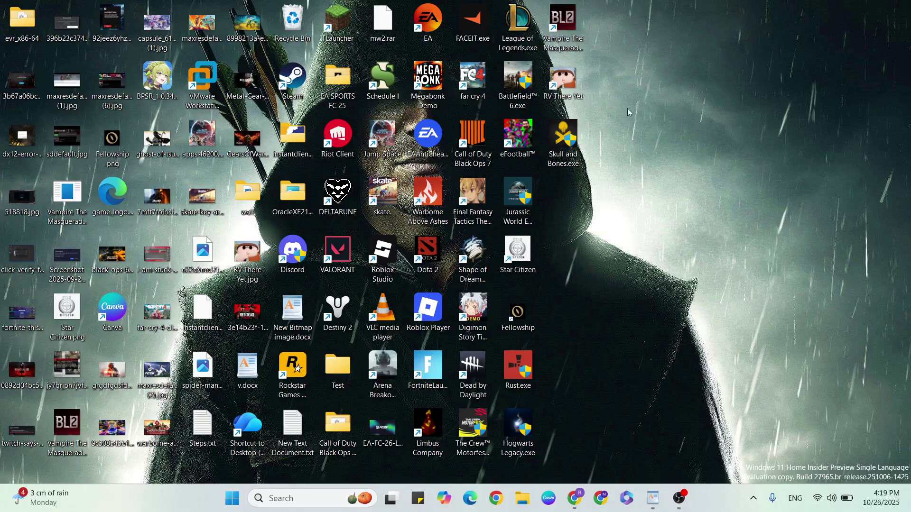
# - Set RV There Yet.exe to run as administrator in Windows 7 compatibility mode
pyautogui.click(564, 76)
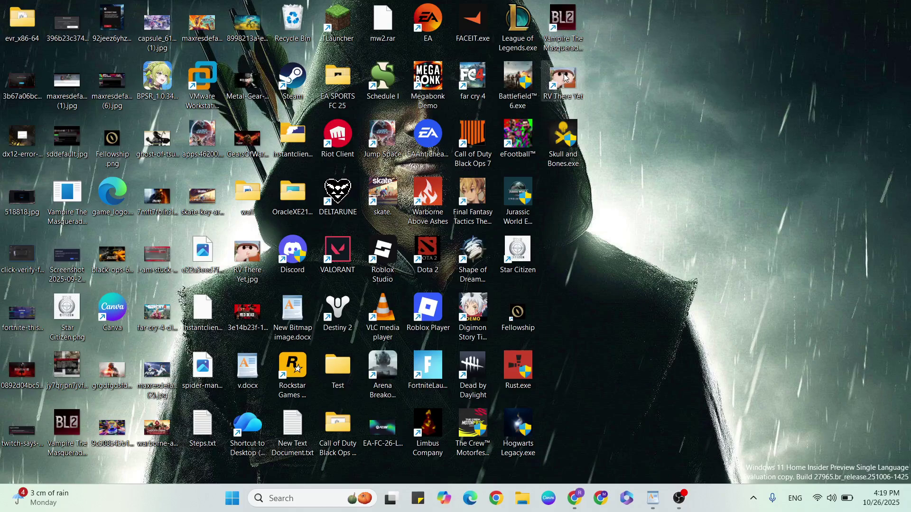
pyautogui.hotkey('shift', 'F10')
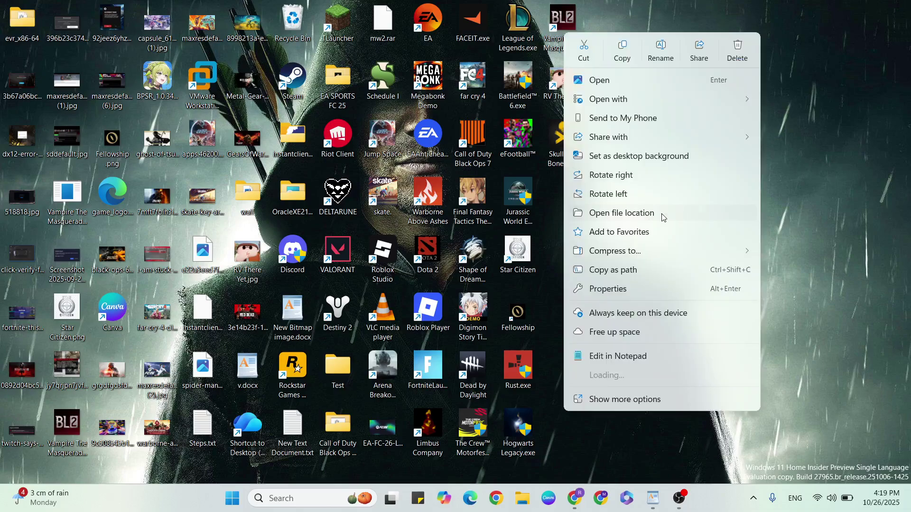
pyautogui.click(622, 290)
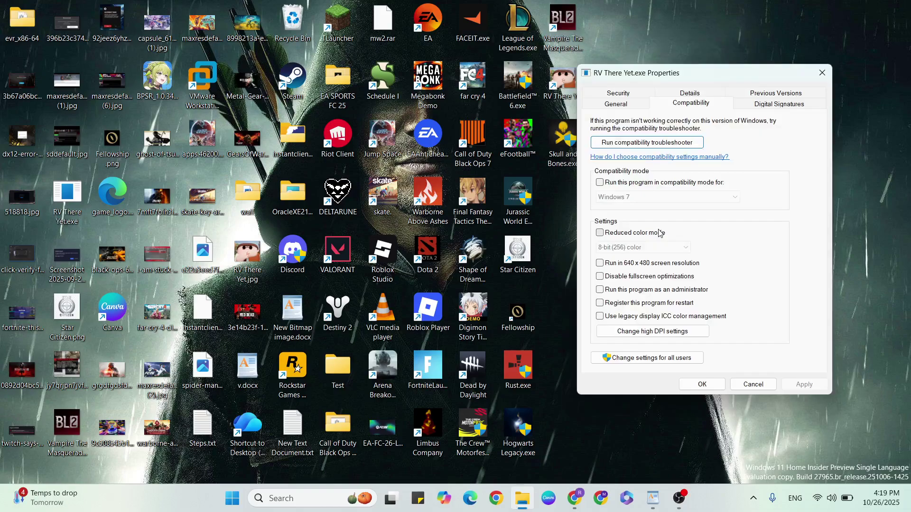
pyautogui.click(600, 182)
pyautogui.click(610, 293)
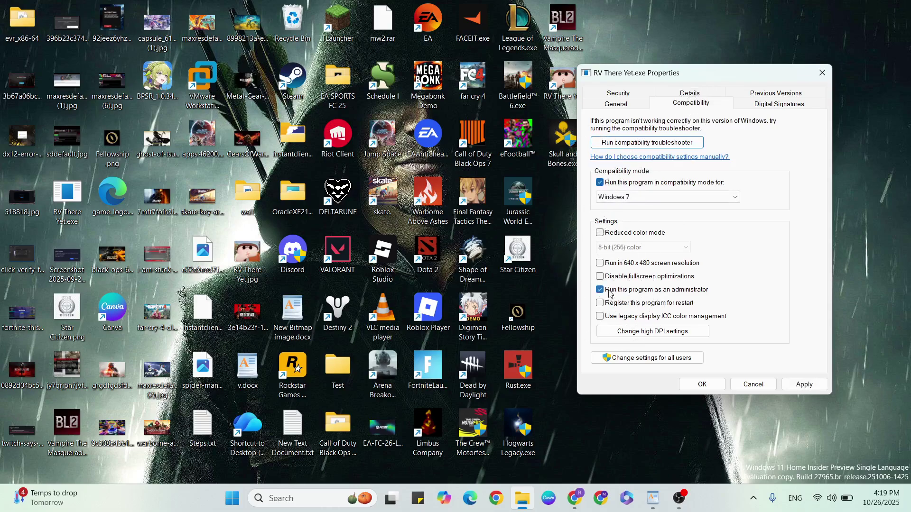
pyautogui.click(804, 385)
pyautogui.click(761, 386)
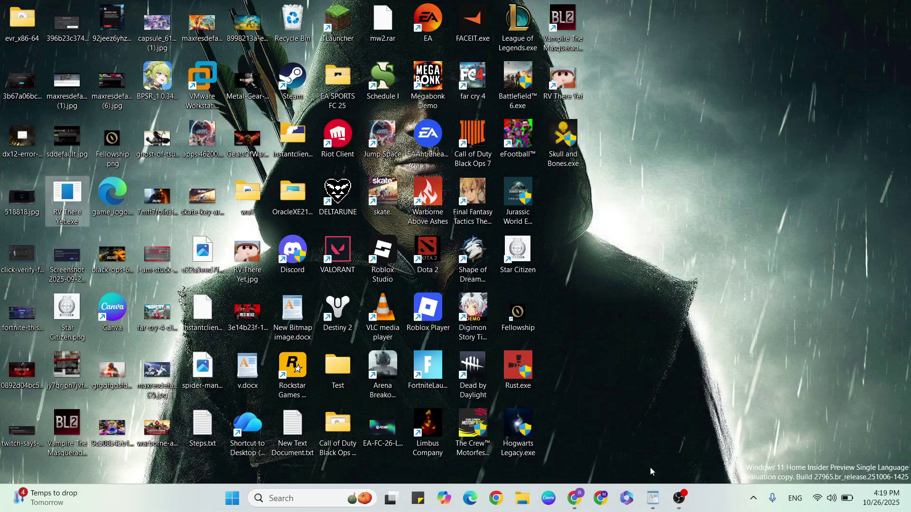
pyautogui.click(653, 498)
# - Mark the Device manager line in the notes, then search Windows for 'device'
pyautogui.scroll(-2, 409, 449)
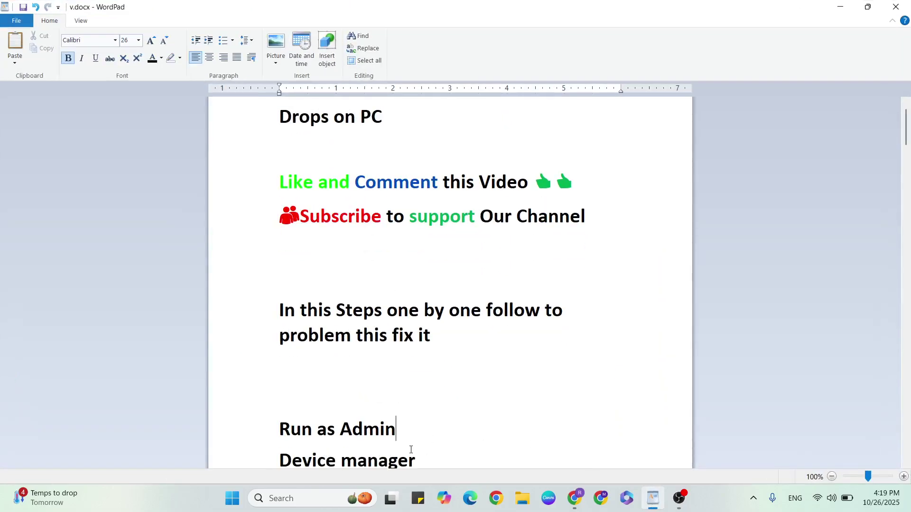
pyautogui.click(385, 427)
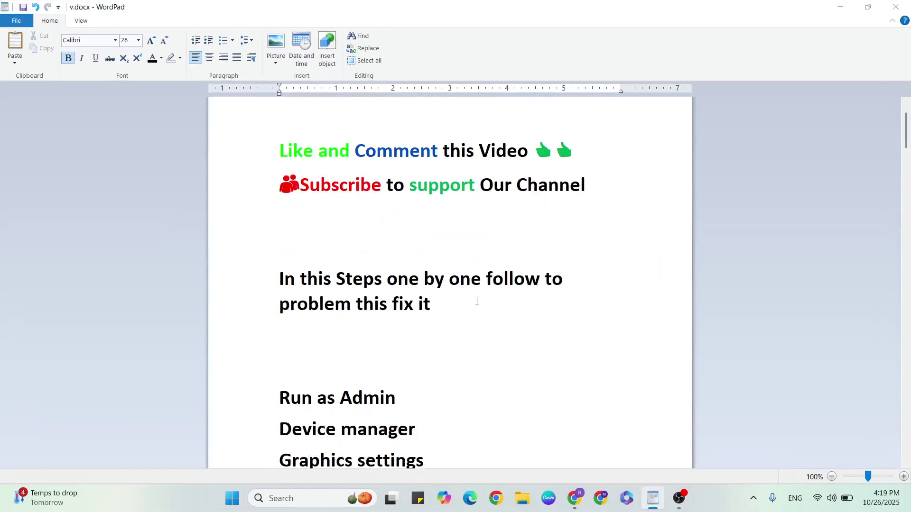
pyautogui.press('super+d')
pyautogui.click(294, 497)
pyautogui.write('device')
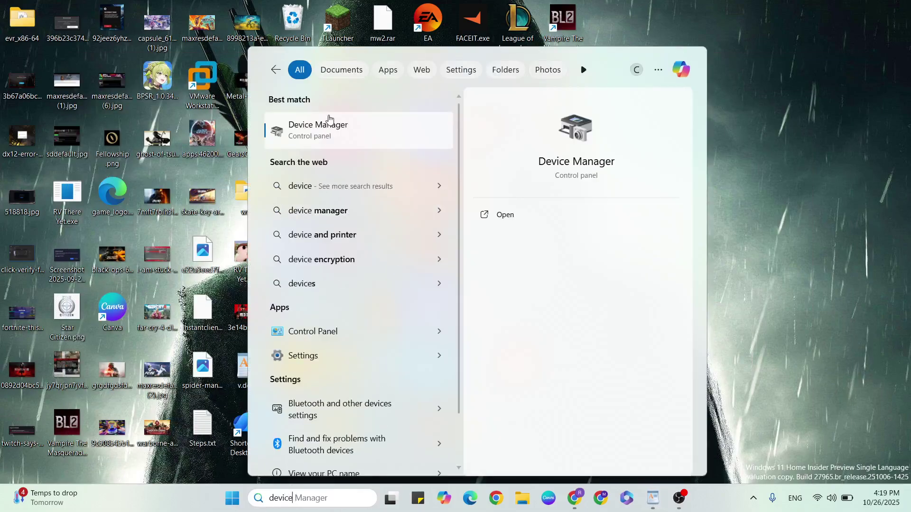
# - Start a browse-this-computer driver update for the NVIDIA GeForce RTX 3050 Laptop GPU
pyautogui.click(330, 129)
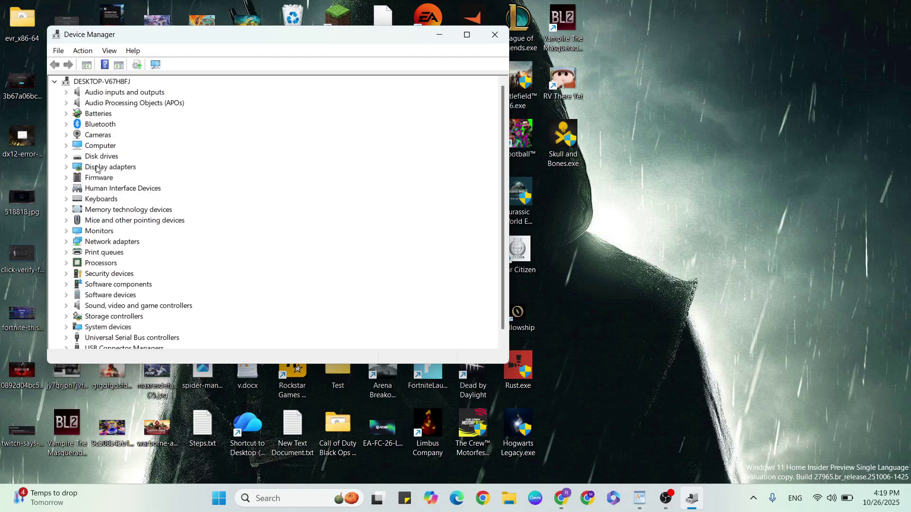
pyautogui.click(65, 167)
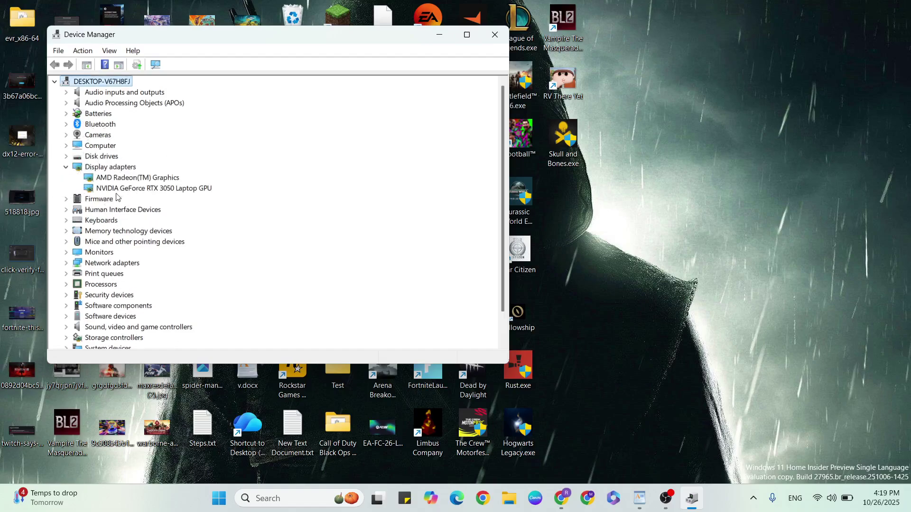
pyautogui.rightClick(159, 189)
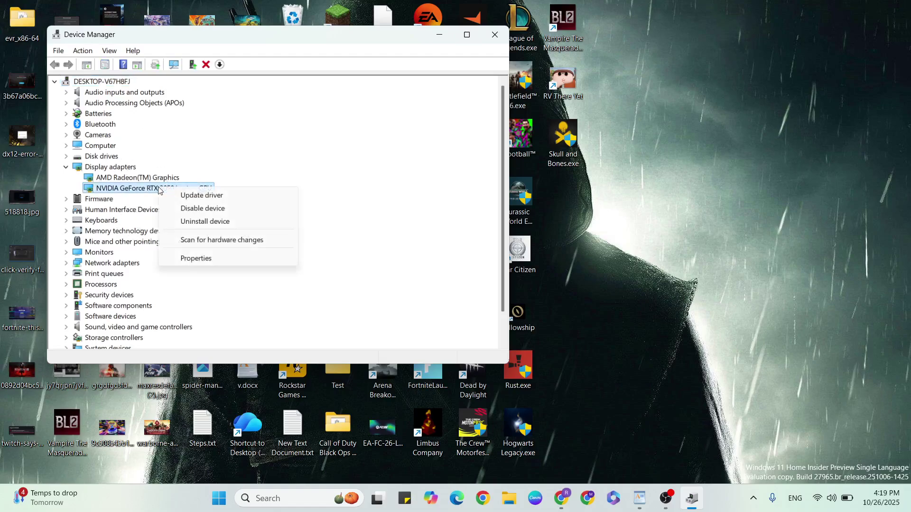
pyautogui.click(205, 196)
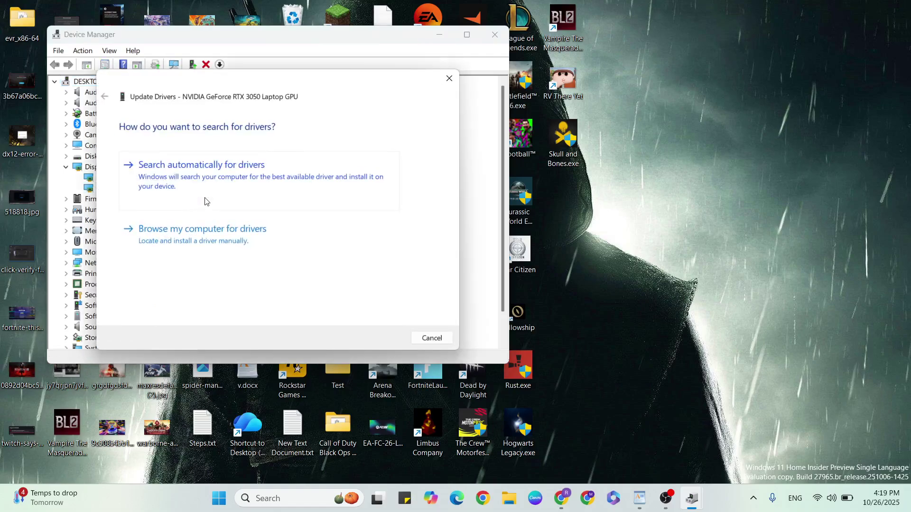
pyautogui.click(202, 230)
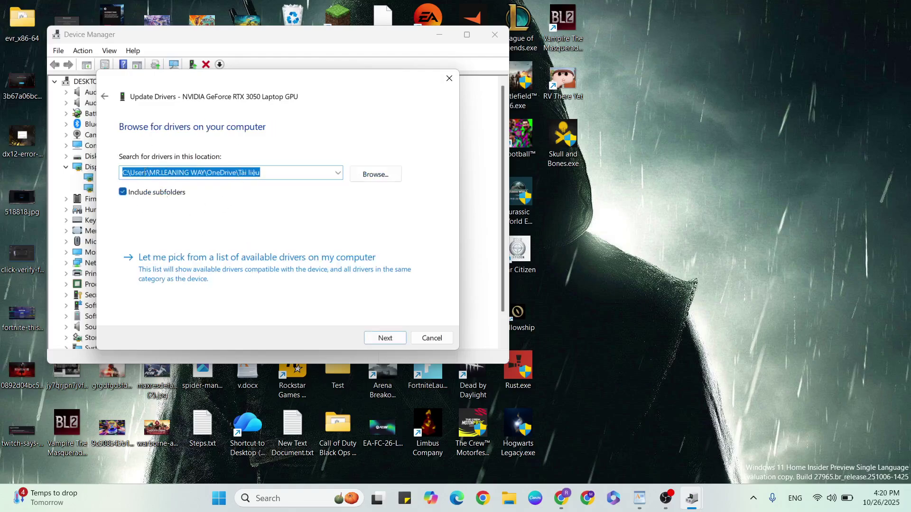
# - Browse to Local Disk (C:) as the driver search location
pyautogui.click(374, 179)
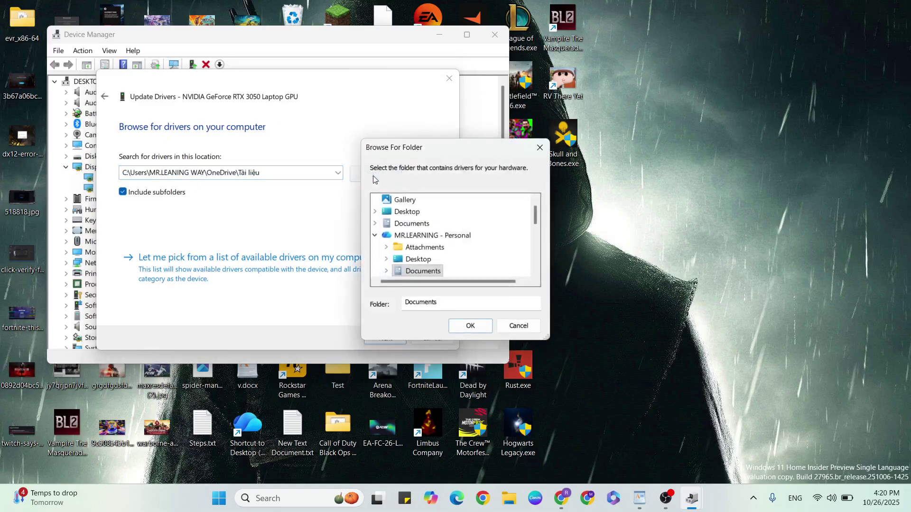
pyautogui.scroll(-2, 407, 261)
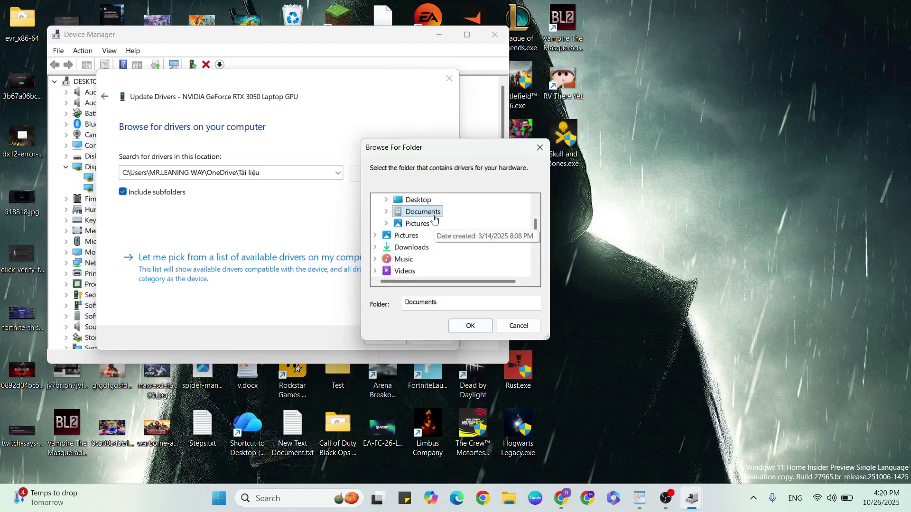
pyautogui.scroll(2, 434, 219)
pyautogui.scroll(-3, 417, 242)
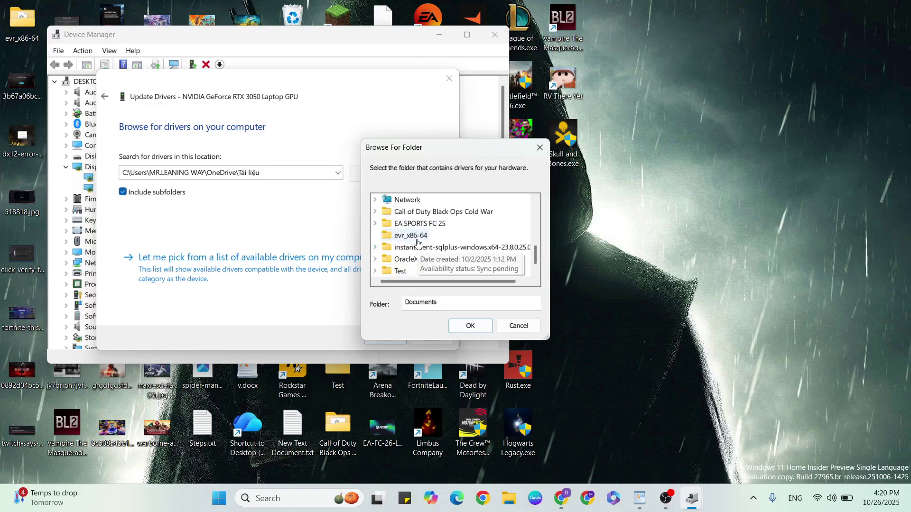
pyautogui.scroll(2, 417, 242)
pyautogui.click(376, 236)
pyautogui.click(424, 249)
pyautogui.doubleClick(427, 251)
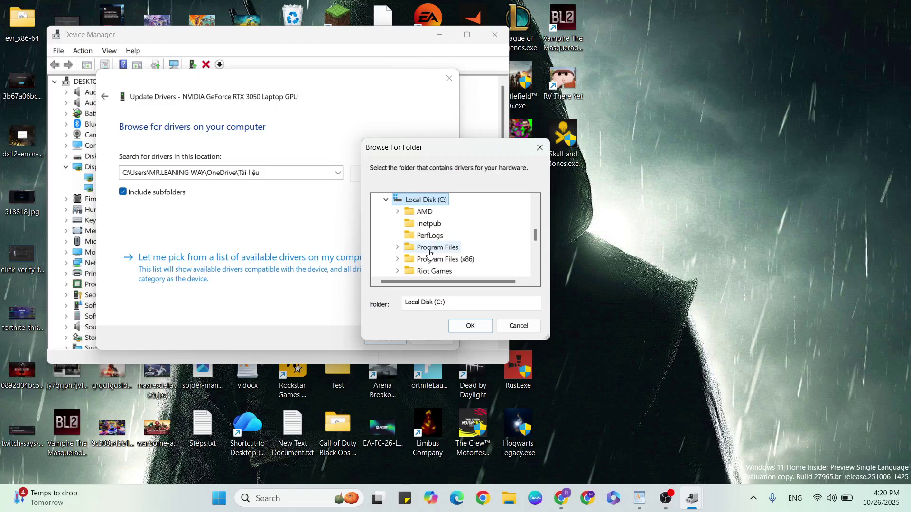
# - Select and confirm C:\Windows\WinSxS as the driver search folder
pyautogui.scroll(-5, 429, 249)
pyautogui.scroll(3, 434, 242)
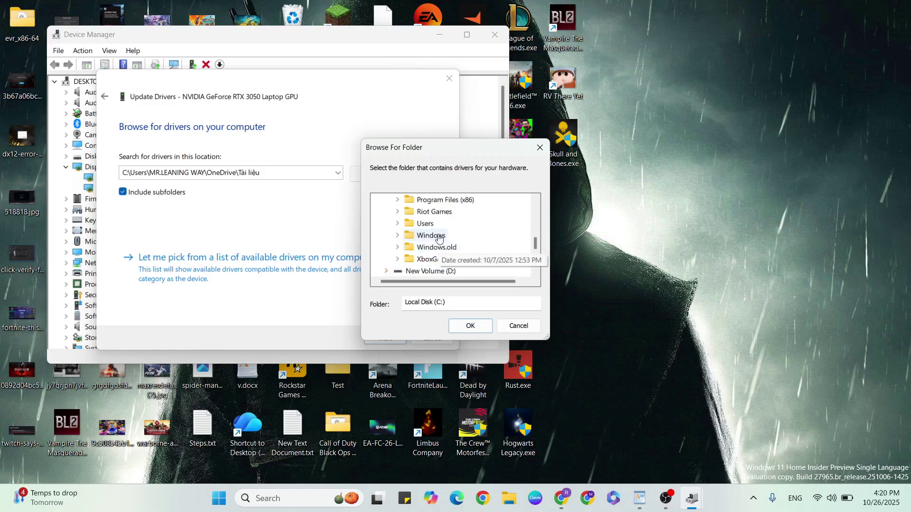
pyautogui.doubleClick(430, 238)
pyautogui.scroll(-12, 428, 240)
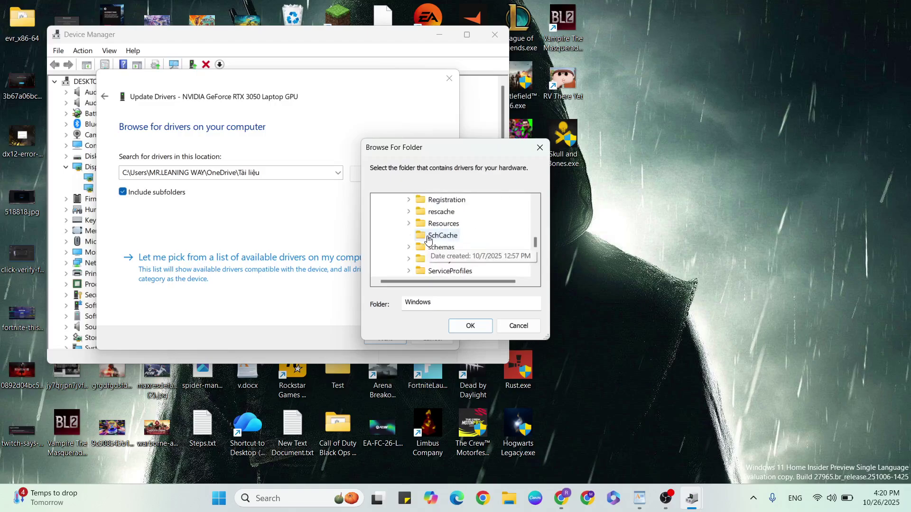
pyautogui.scroll(-3, 428, 240)
pyautogui.scroll(-6, 429, 239)
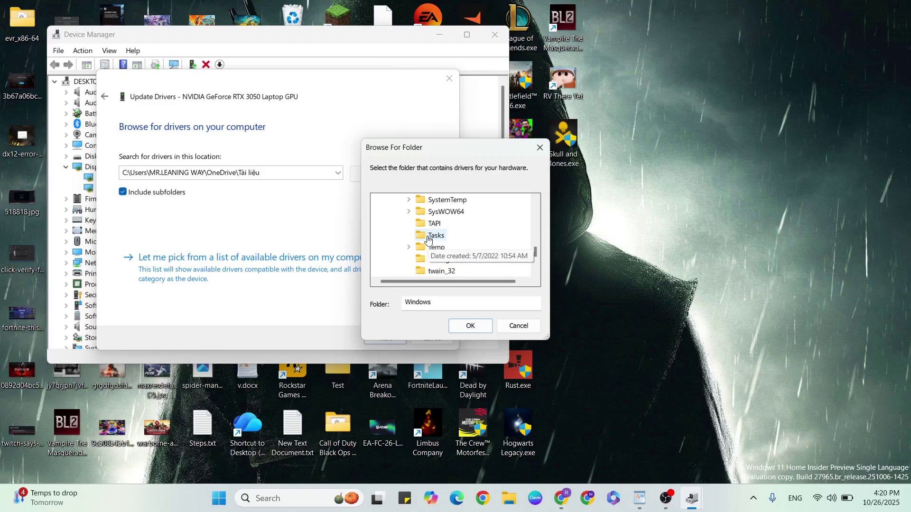
pyautogui.click(436, 211)
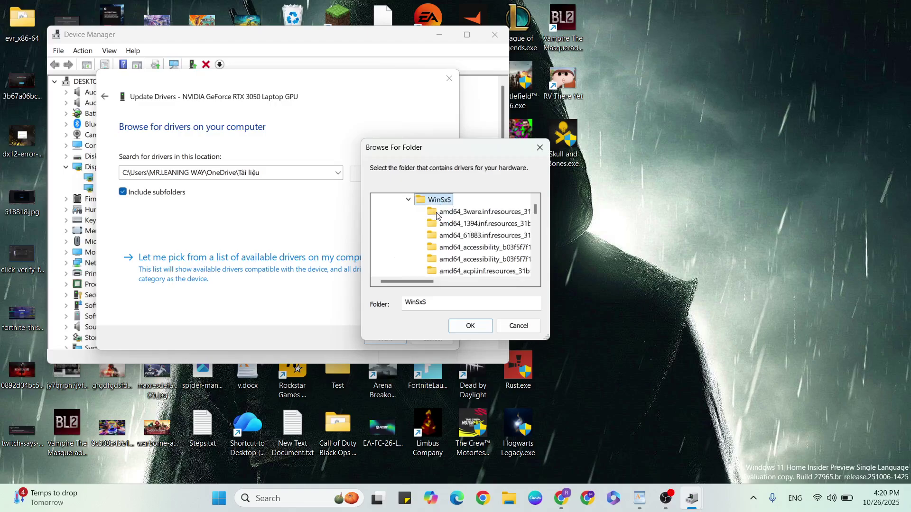
pyautogui.click(471, 325)
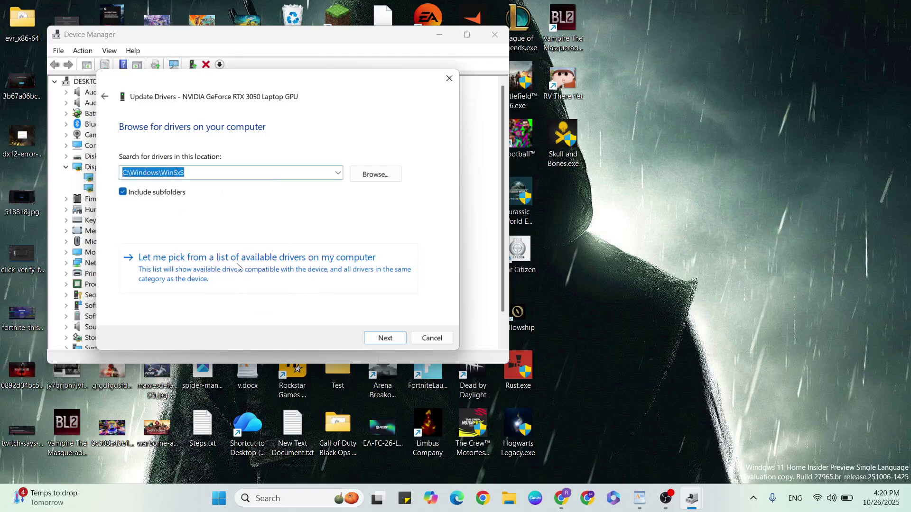
# - Pick the NVIDIA GeForce RTX 3050 Laptop GPU from the driver list, then close without installing
pyautogui.click(265, 273)
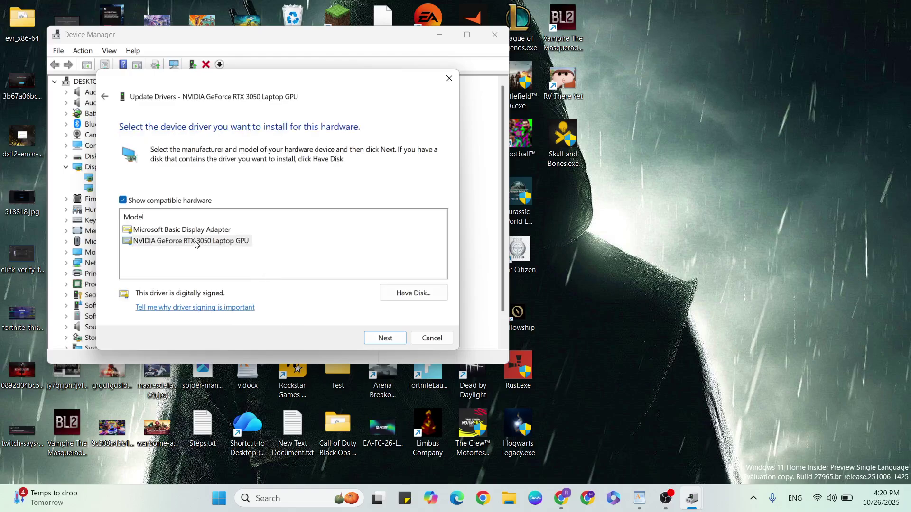
pyautogui.click(220, 242)
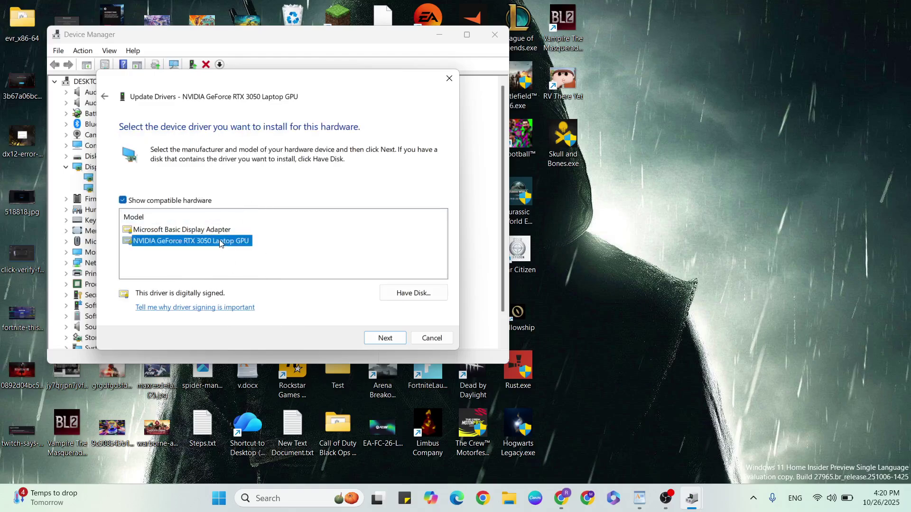
pyautogui.click(432, 338)
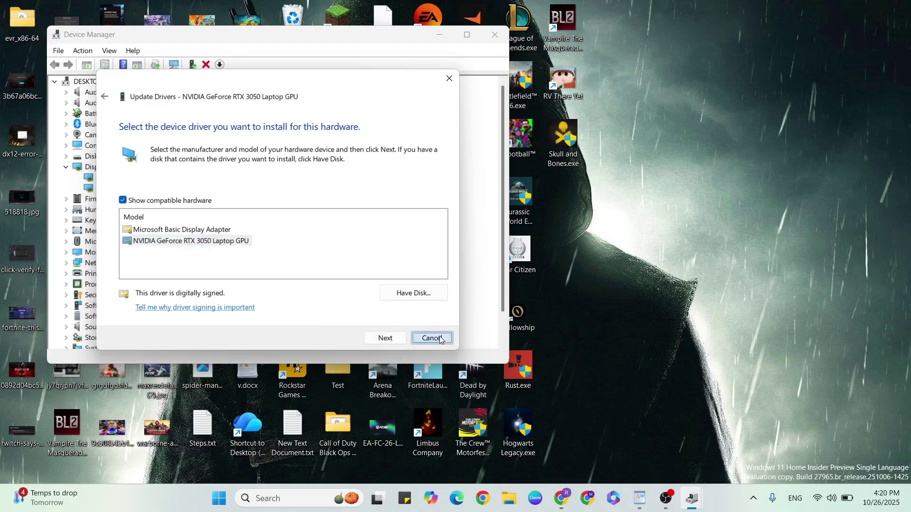
pyautogui.click(494, 35)
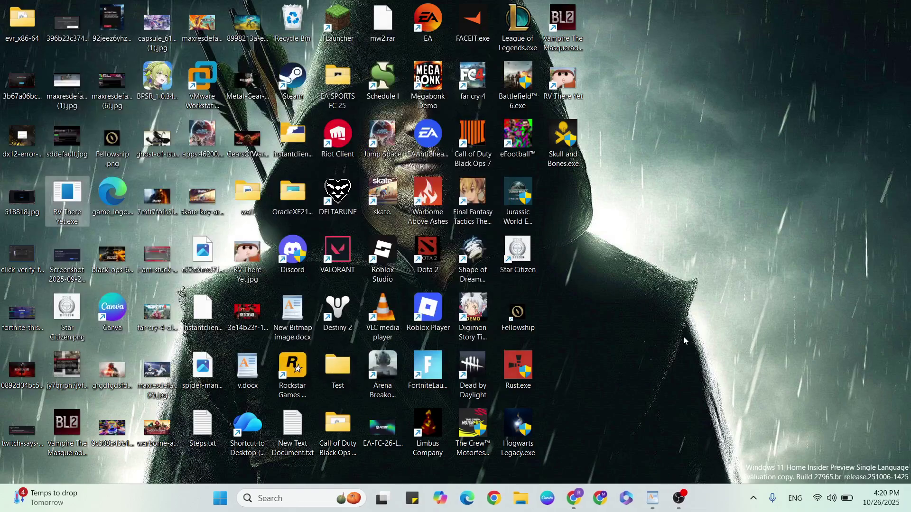
pyautogui.click(653, 498)
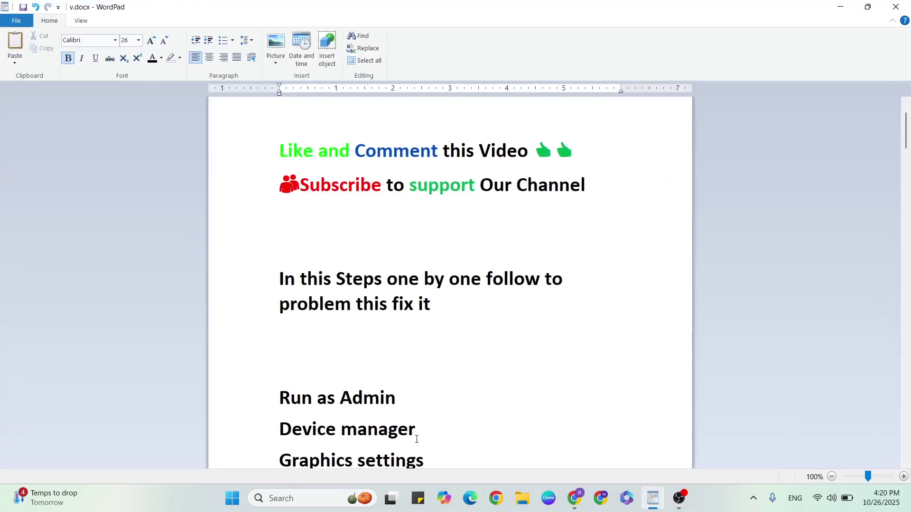
# - Mark the current step in the notes, then search Windows for 'settings'
pyautogui.scroll(-1, 414, 448)
pyautogui.moveTo(415, 450); pyautogui.dragTo(417, 452)
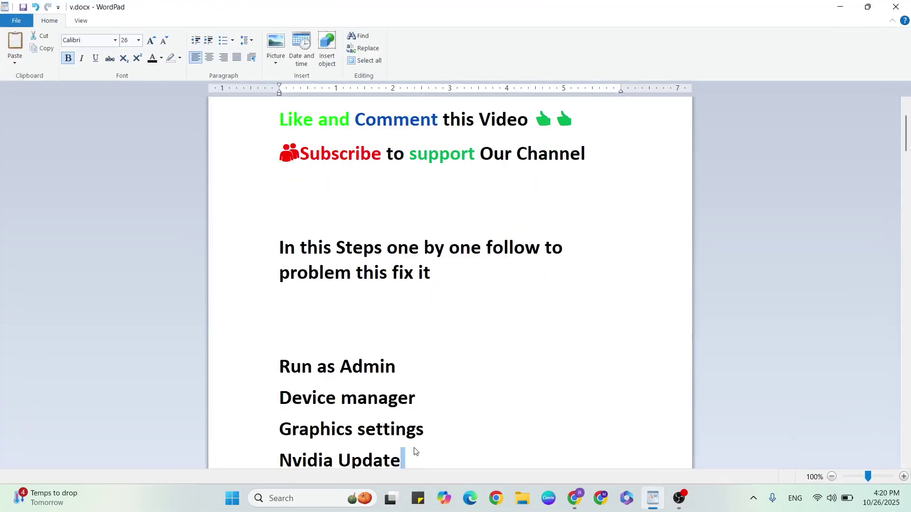
pyautogui.click(359, 439)
pyautogui.press('super+d')
pyautogui.click(285, 498)
pyautogui.write('settings')
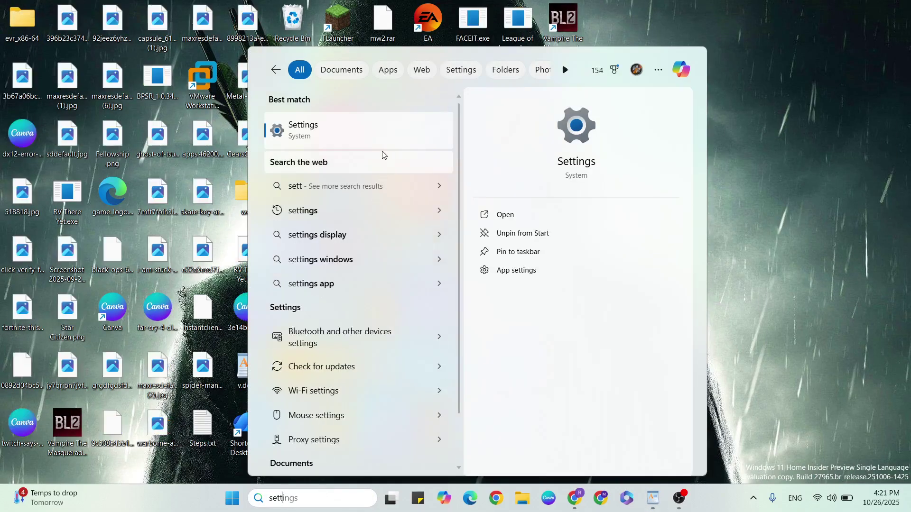
# - Turn on Optimizations for windowed games and Hardware-accelerated GPU scheduling under Display > Graphics
pyautogui.click(364, 129)
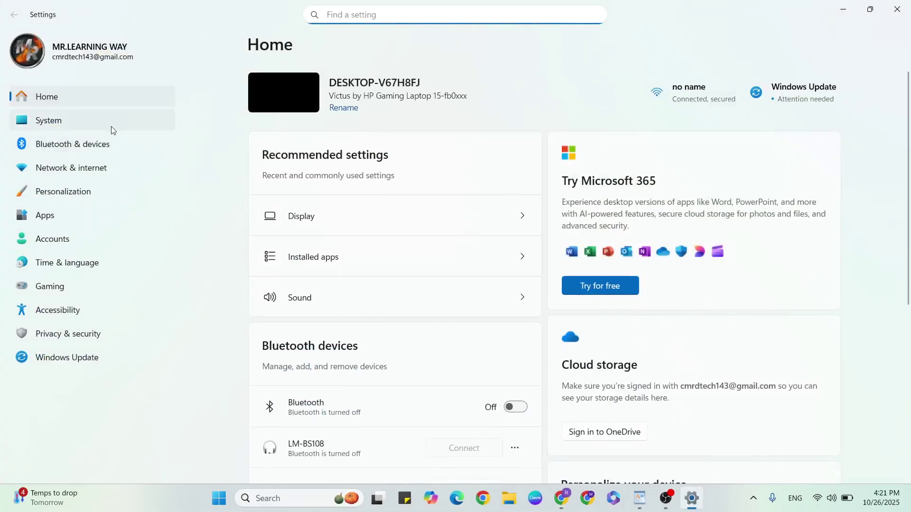
pyautogui.click(87, 122)
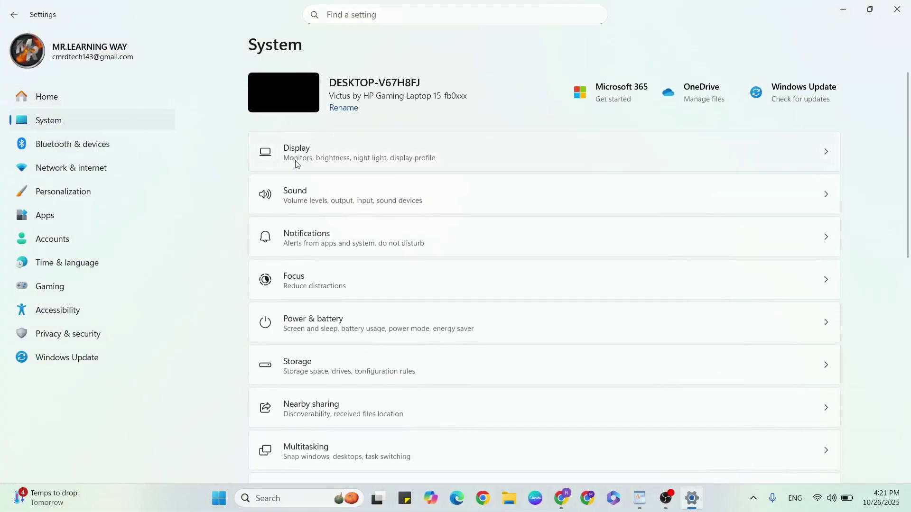
pyautogui.click(350, 152)
pyautogui.scroll(-5, 431, 212)
pyautogui.click(425, 230)
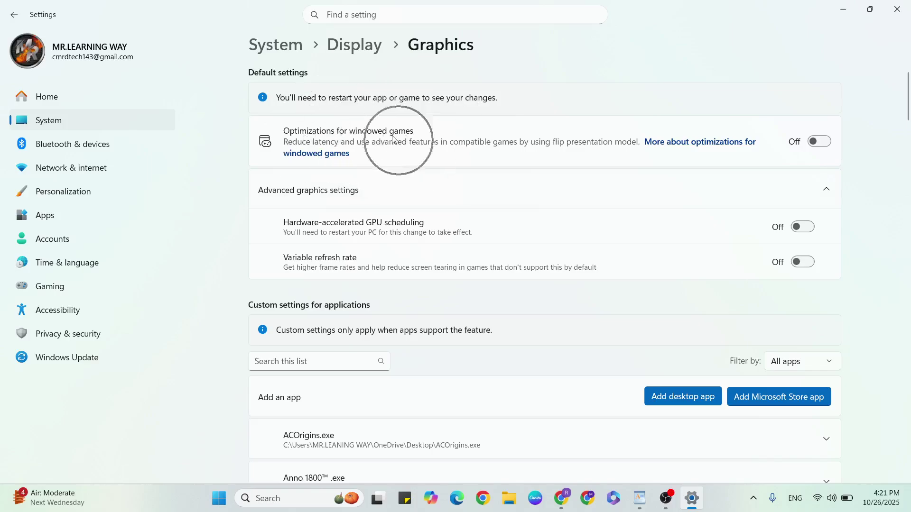
pyautogui.click(817, 143)
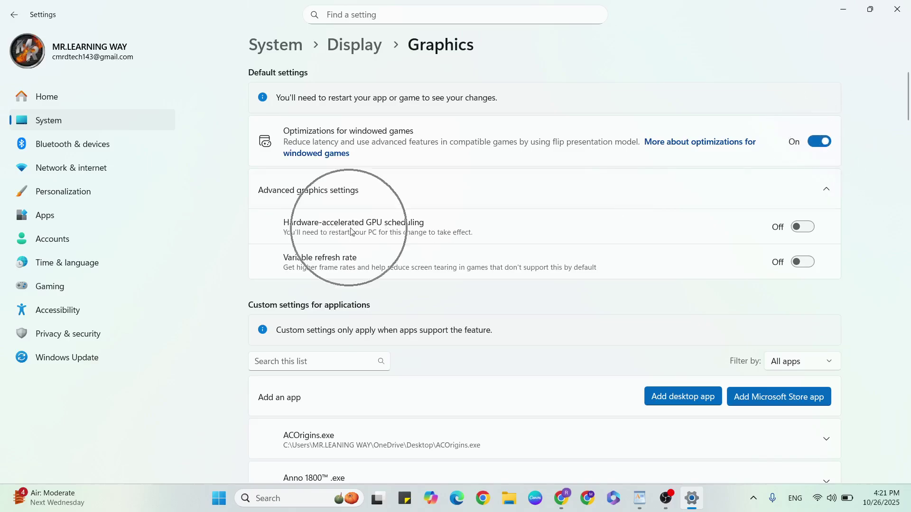
pyautogui.click(802, 227)
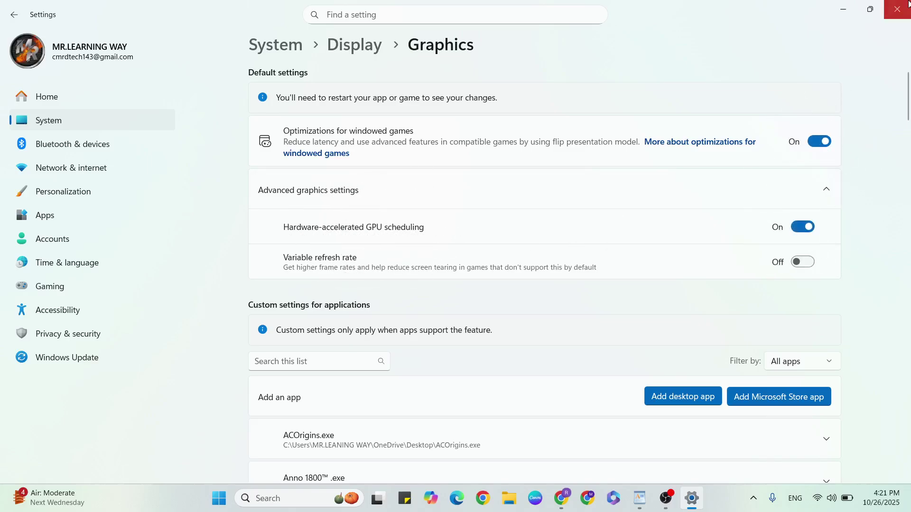
pyautogui.click(907, 6)
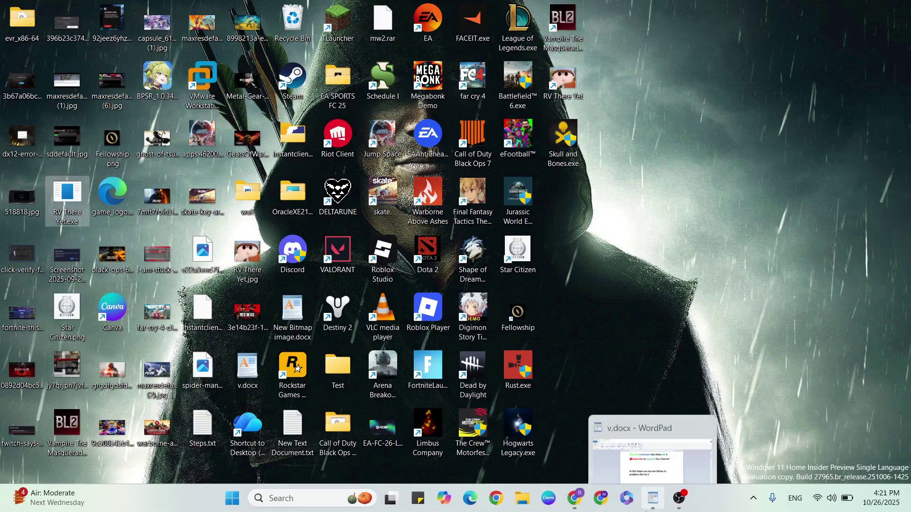
# - Point out the Nvidia Update step in the notes, then search Windows for 'nvidia'
pyautogui.click(653, 498)
pyautogui.click(375, 458)
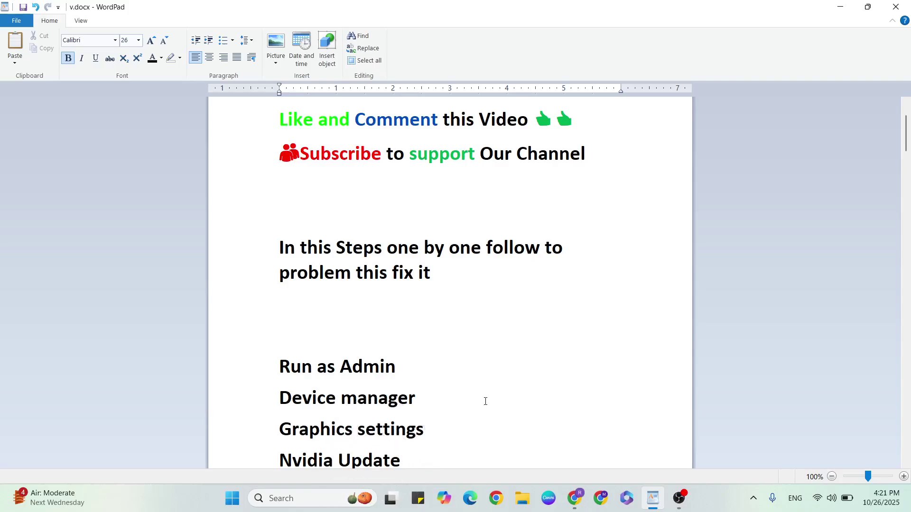
pyautogui.click(653, 499)
pyautogui.click(306, 498)
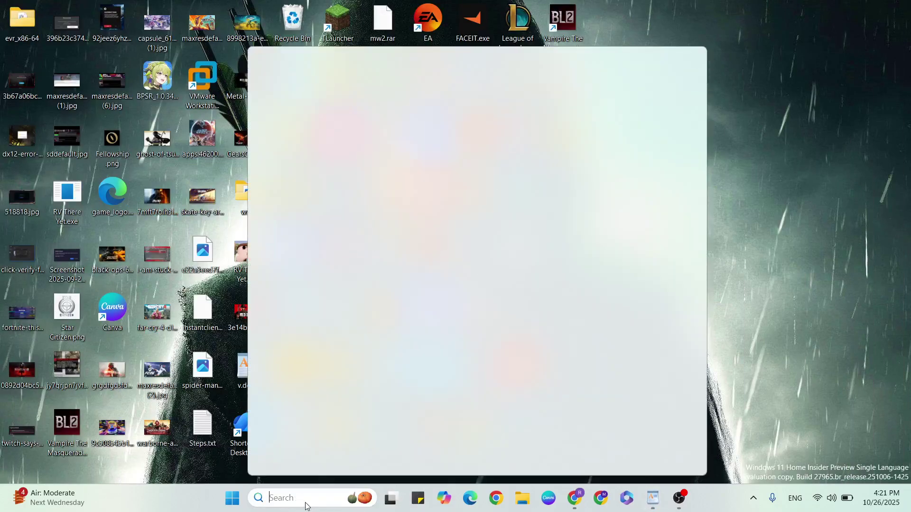
pyautogui.write('nvidi')
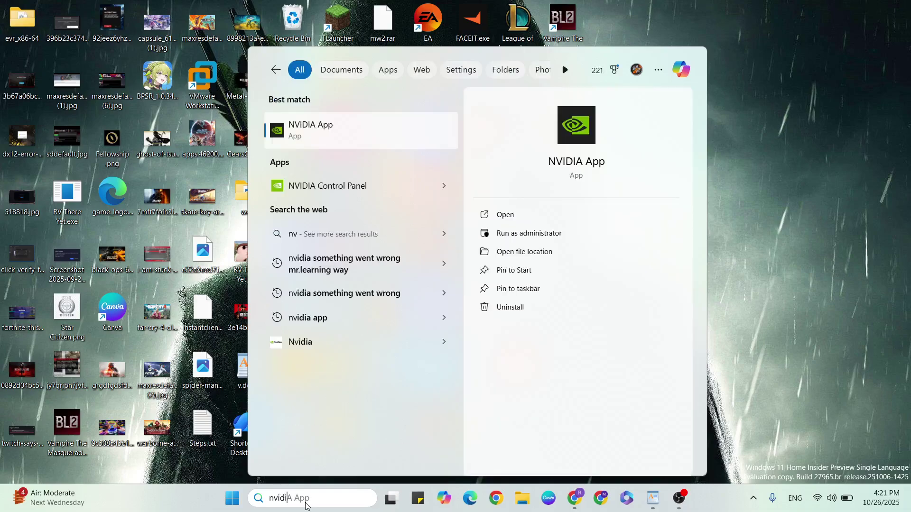
pyautogui.write('a')
# - Check NVIDIA App's Drivers page, showing Game Ready Driver 581.57 available, then close it
pyautogui.click(337, 131)
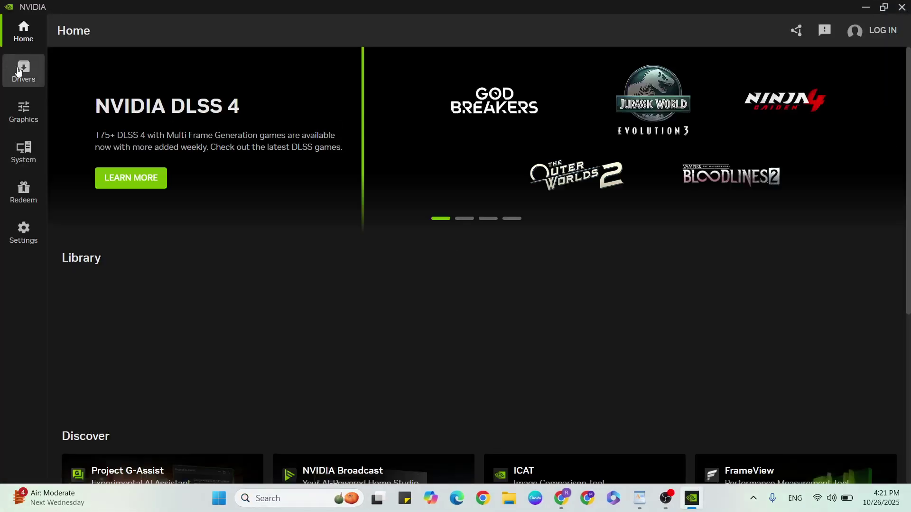
pyautogui.click(19, 71)
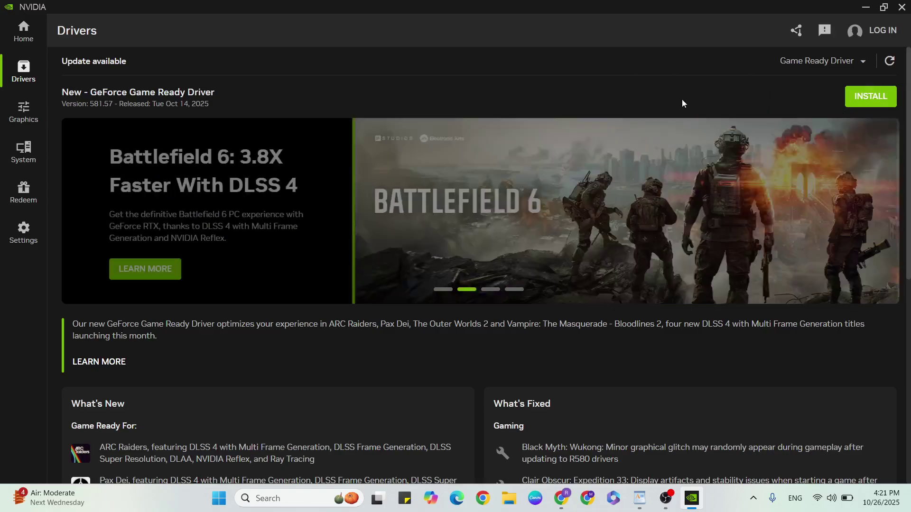
pyautogui.click(900, 8)
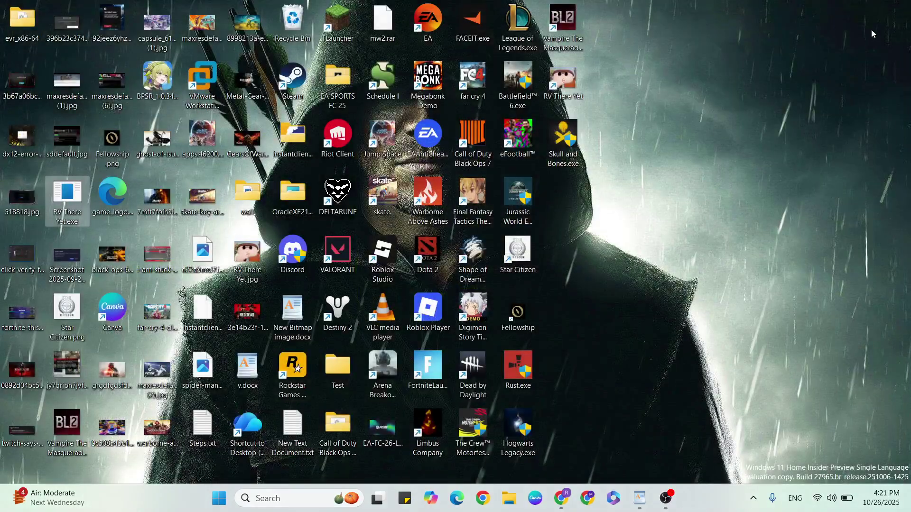
# - Move to the Nvidia Update step in the notes and start a new Windows search
pyautogui.click(652, 499)
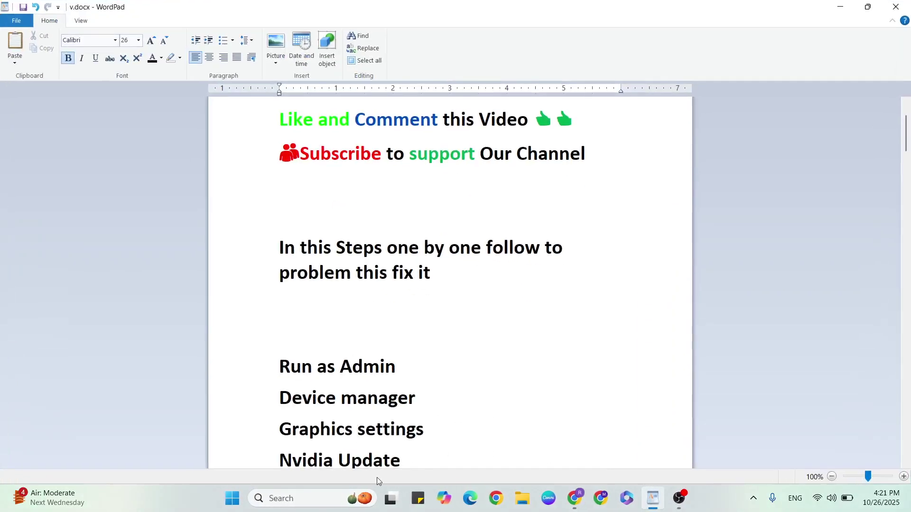
pyautogui.click(358, 457)
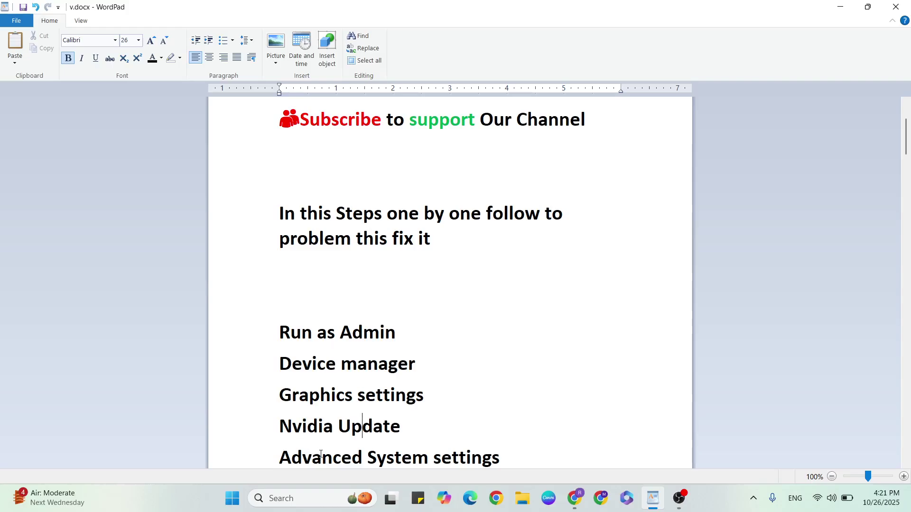
pyautogui.press('super+d')
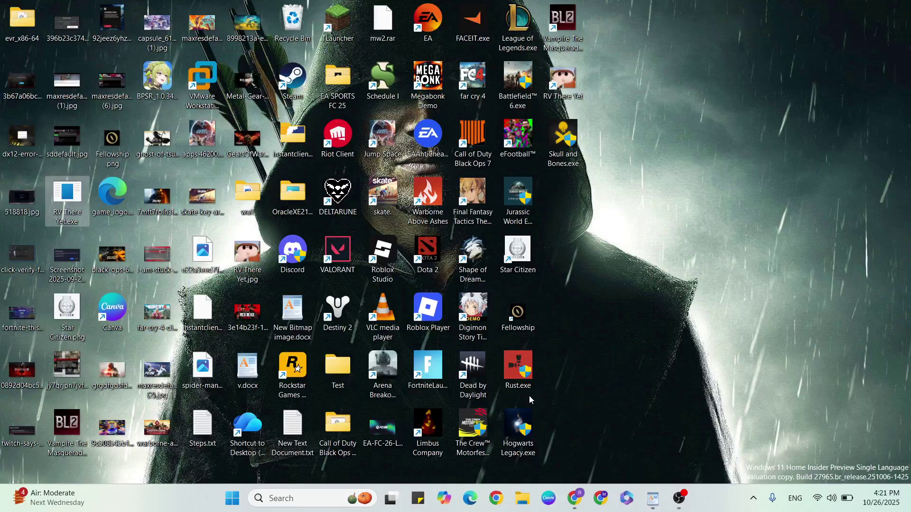
pyautogui.click(306, 505)
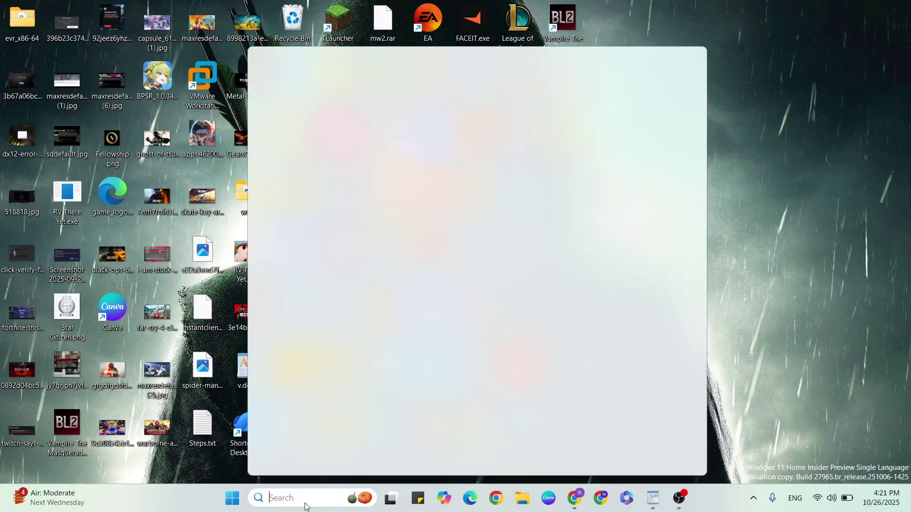
# - Open Virtual Memory via 'advanced' search and switch drive C: to a custom paging file size
pyautogui.write('a')
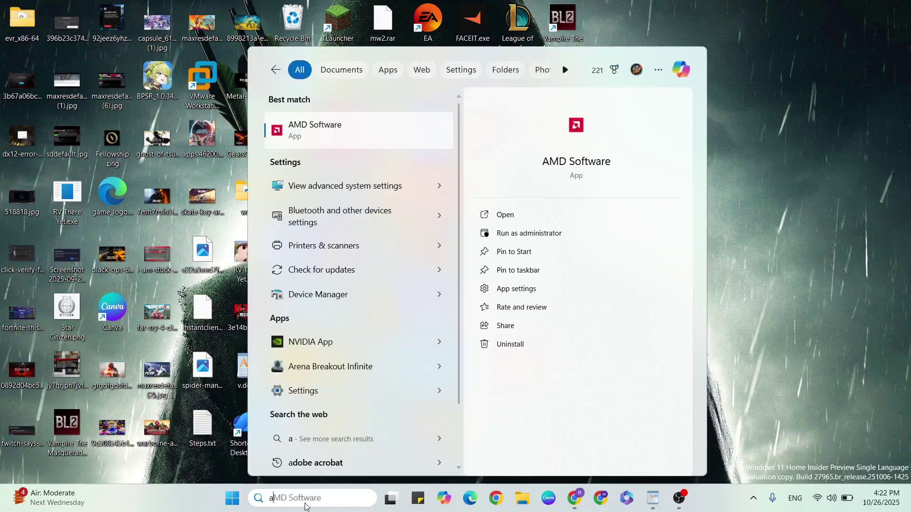
pyautogui.write('dvanced')
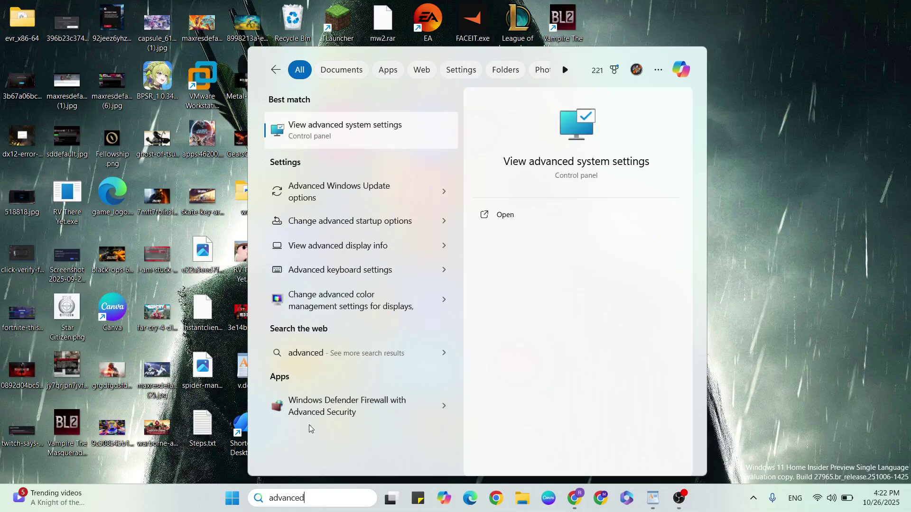
pyautogui.click(351, 131)
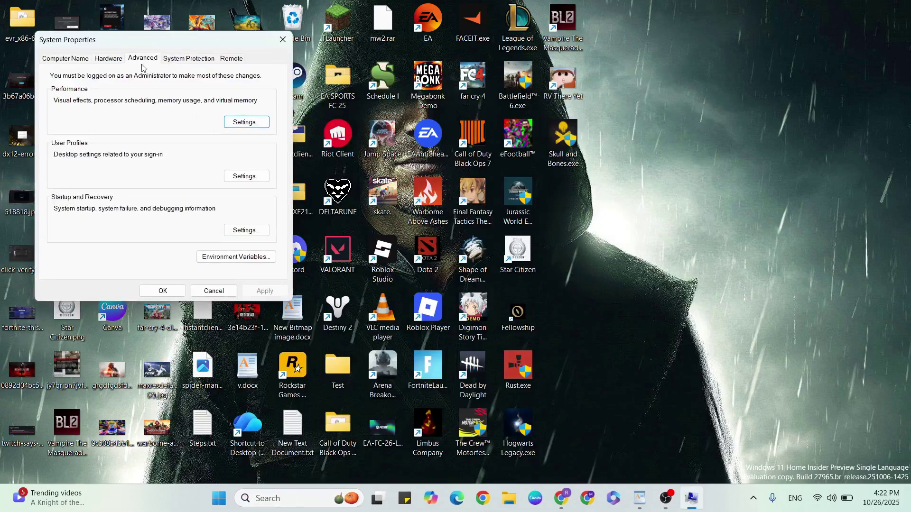
pyautogui.click(246, 123)
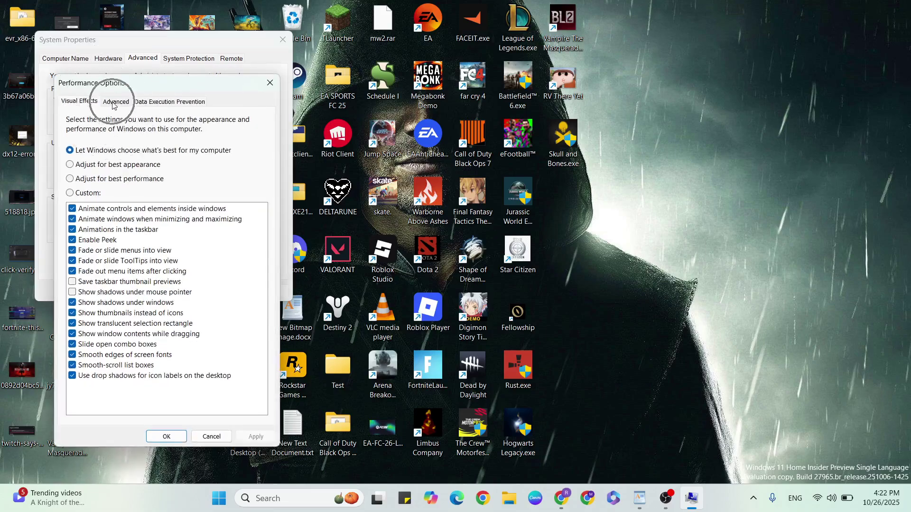
pyautogui.click(114, 105)
pyautogui.click(236, 261)
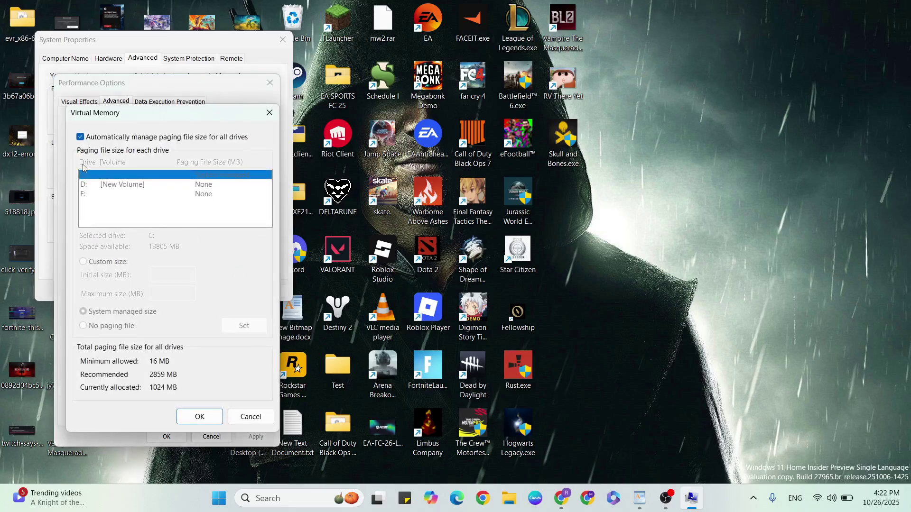
pyautogui.click(81, 137)
pyautogui.click(83, 262)
pyautogui.click(173, 274)
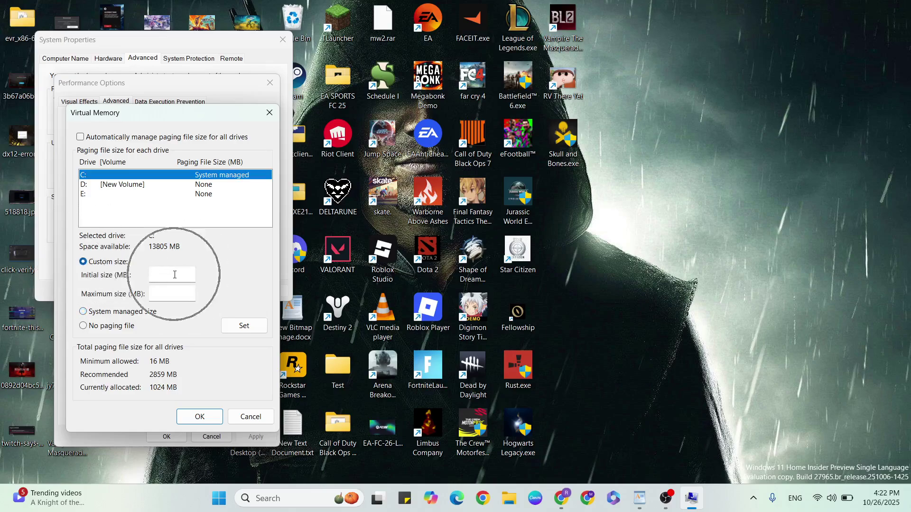
pyautogui.click(178, 295)
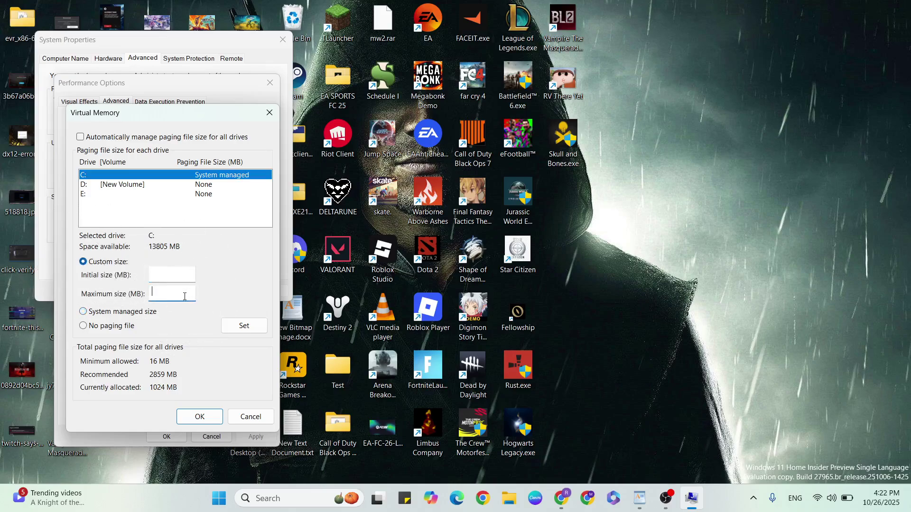
pyautogui.click(548, 465)
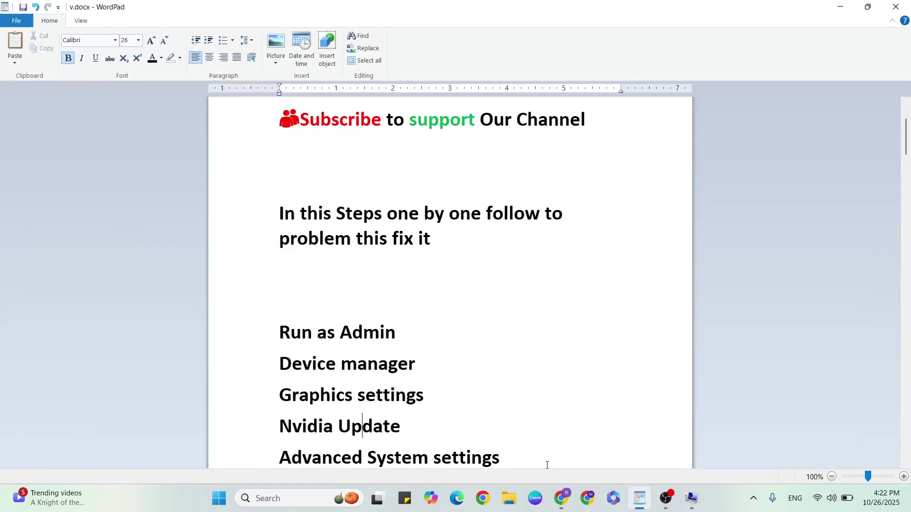
# - Add the lines 'Ram x1024 x1.5=' and 'Ram x1024 x3=' to the notes, then return to Virtual Memory
pyautogui.scroll(-2, 543, 463)
pyautogui.write('Ra')
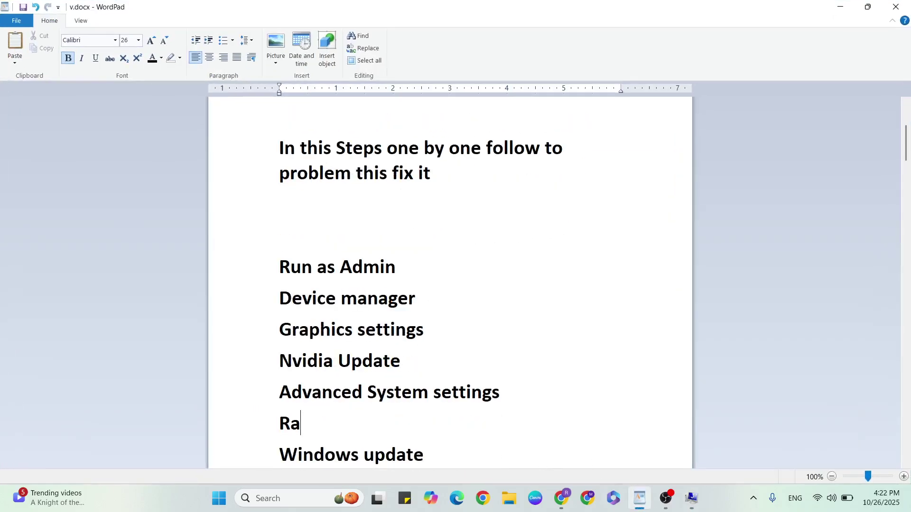
pyautogui.write('m x10')
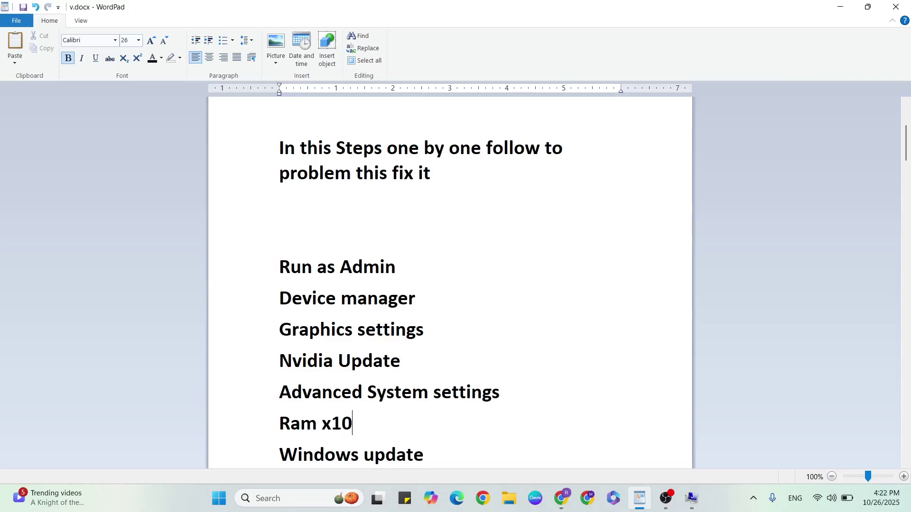
pyautogui.write('24 x1.5=')
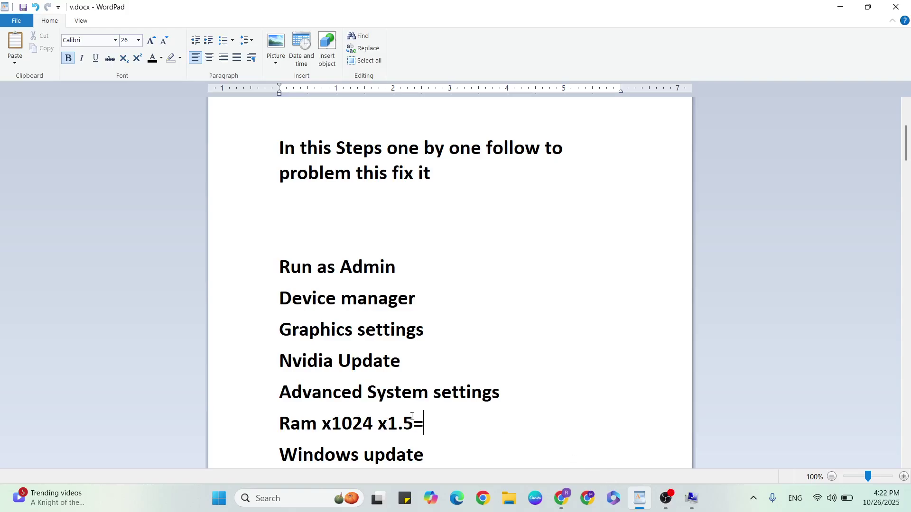
pyautogui.press('Return')
pyautogui.write('R')
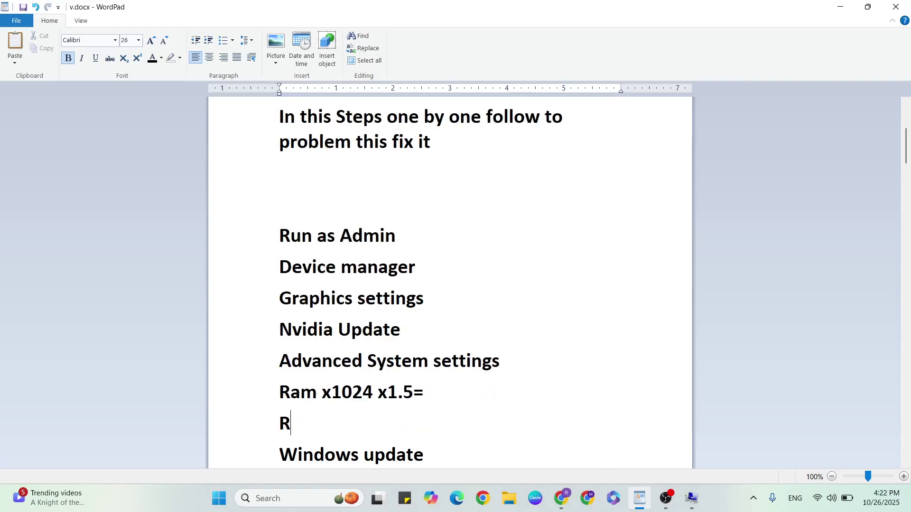
pyautogui.write('am x1024 x3=')
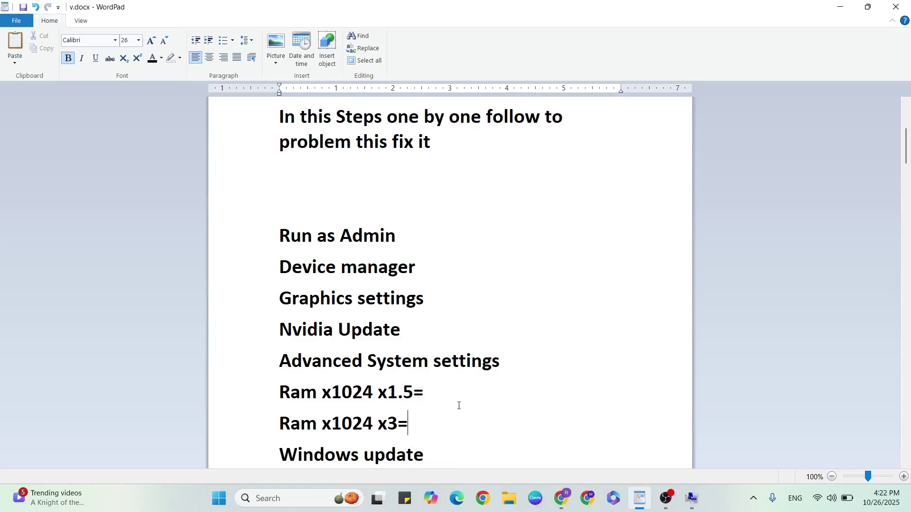
pyautogui.click(692, 496)
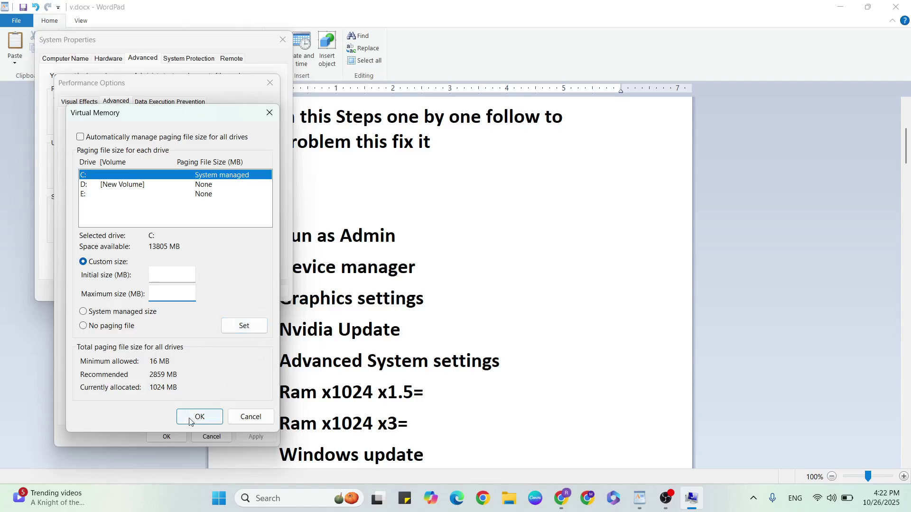
# - Cancel out of Virtual Memory, Performance Options and System Properties without changes, then reveal the desktop
pyautogui.click(250, 417)
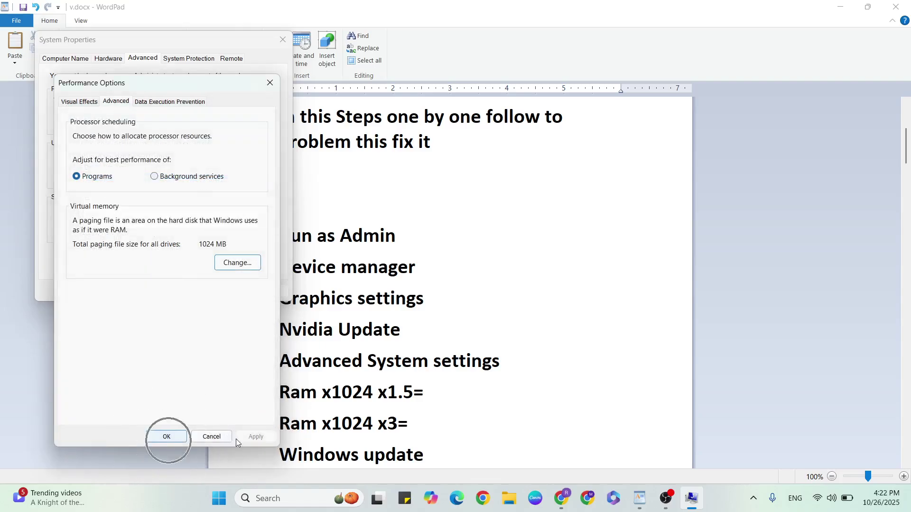
pyautogui.click(214, 438)
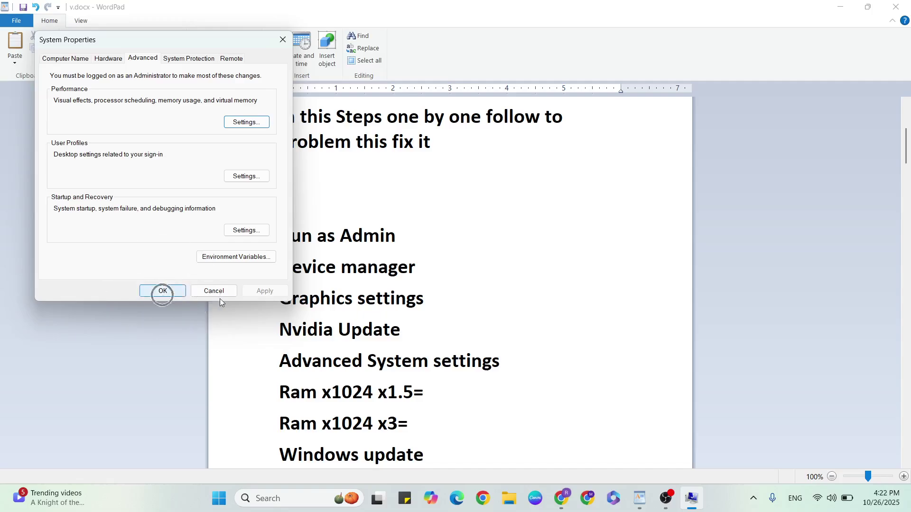
pyautogui.click(214, 291)
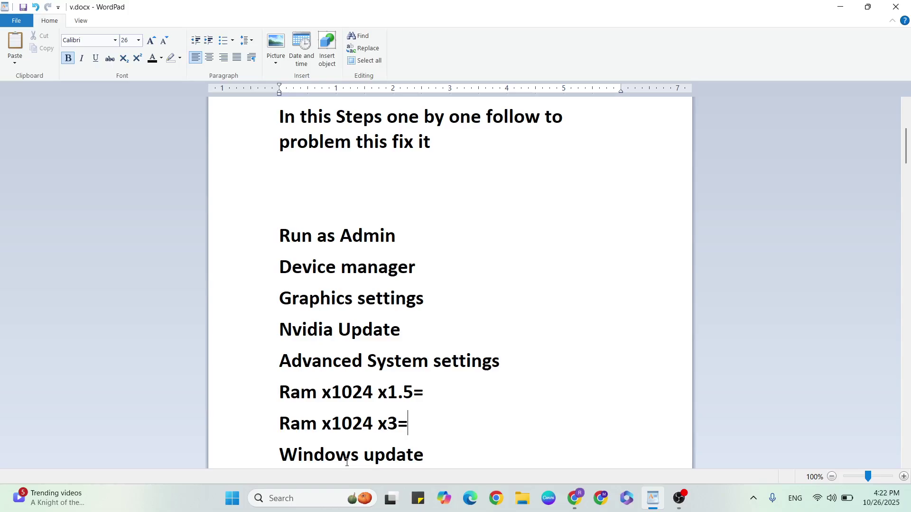
pyautogui.press('super+d')
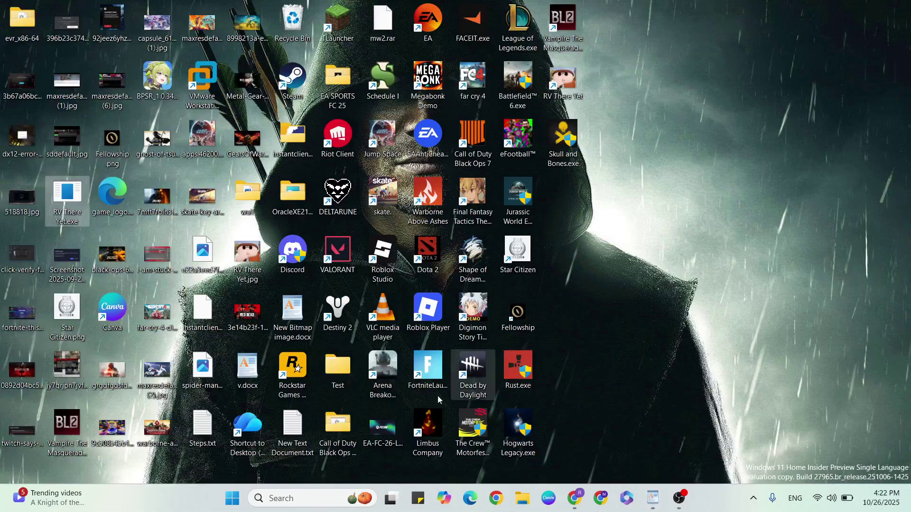
pyautogui.click(314, 497)
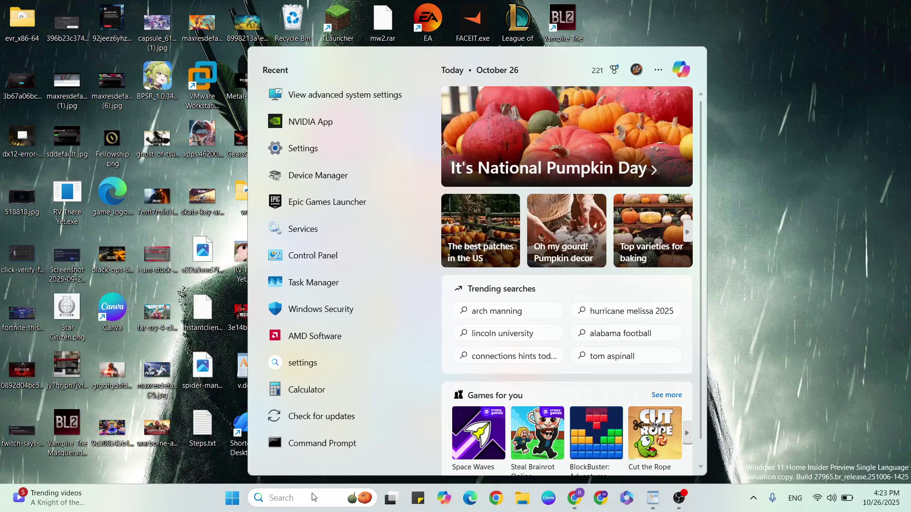
pyautogui.write('sett')
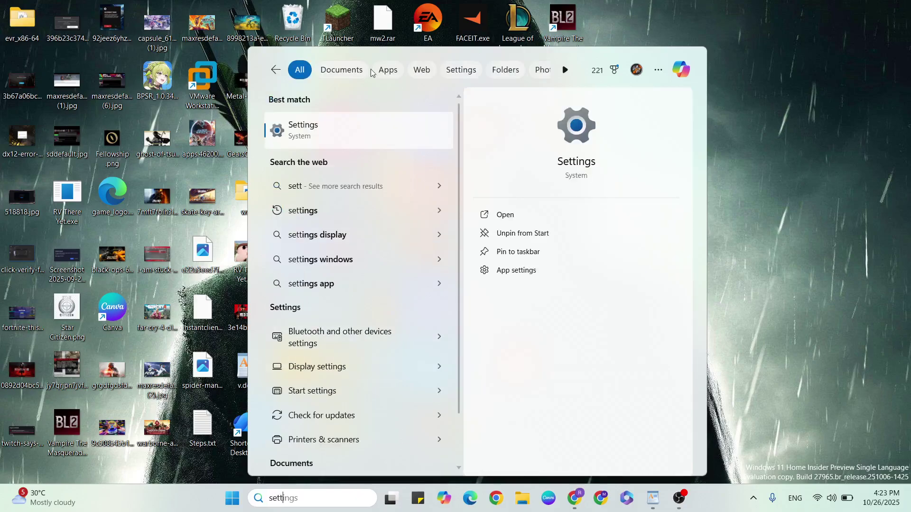
pyautogui.click(325, 145)
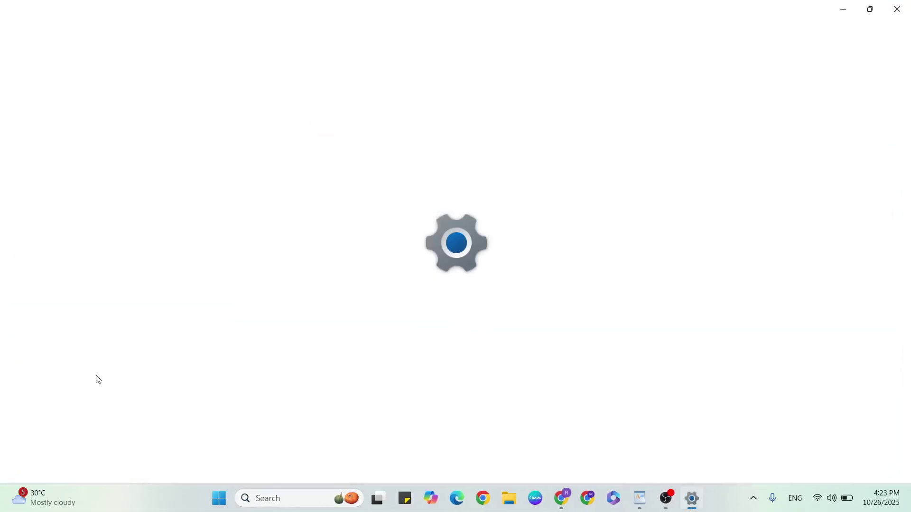
pyautogui.click(78, 357)
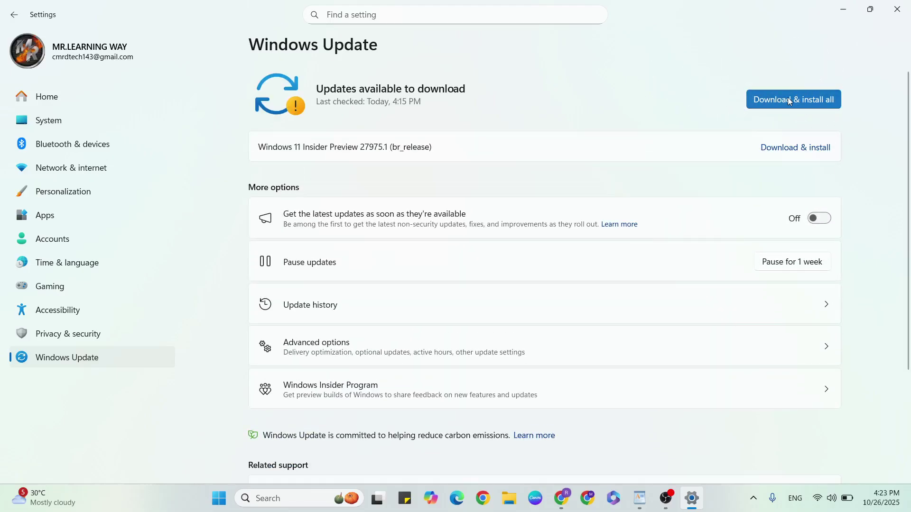
pyautogui.click(896, 9)
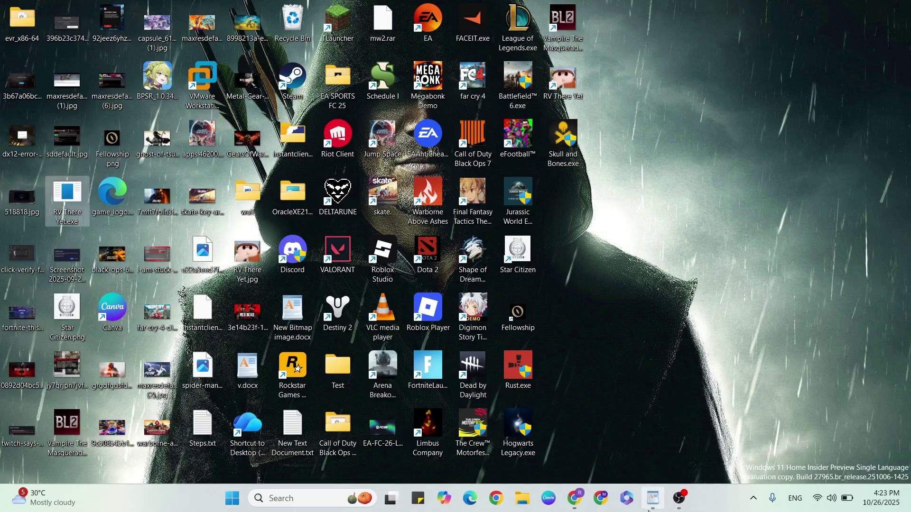
pyautogui.click(653, 498)
pyautogui.click(447, 455)
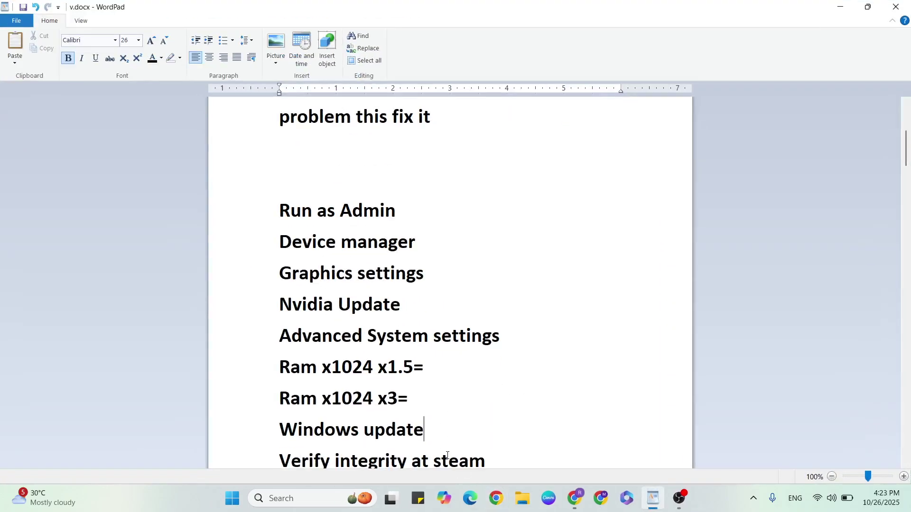
pyautogui.press('Down')
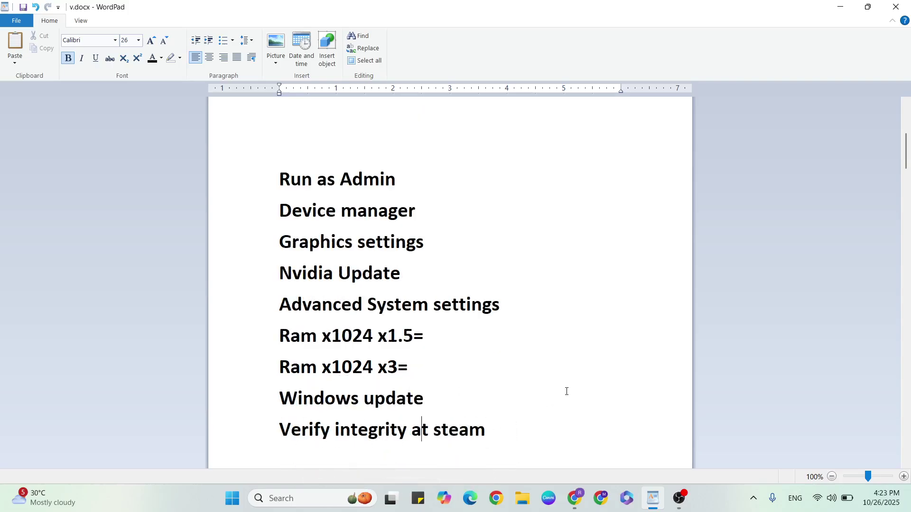
pyautogui.press('super+d')
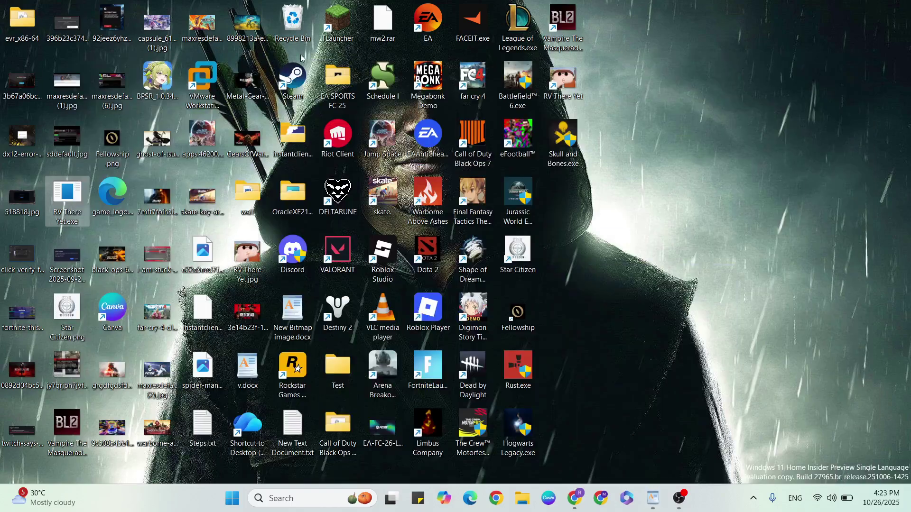
pyautogui.click(296, 80)
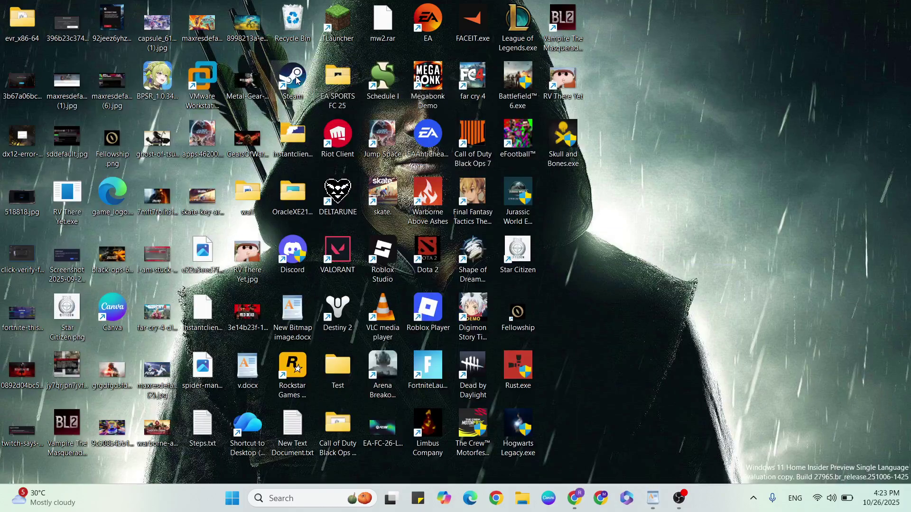
# - In the Steam Library, start 'Verify integrity of game files' from the game's Installed Files properties
pyautogui.doubleClick(296, 80)
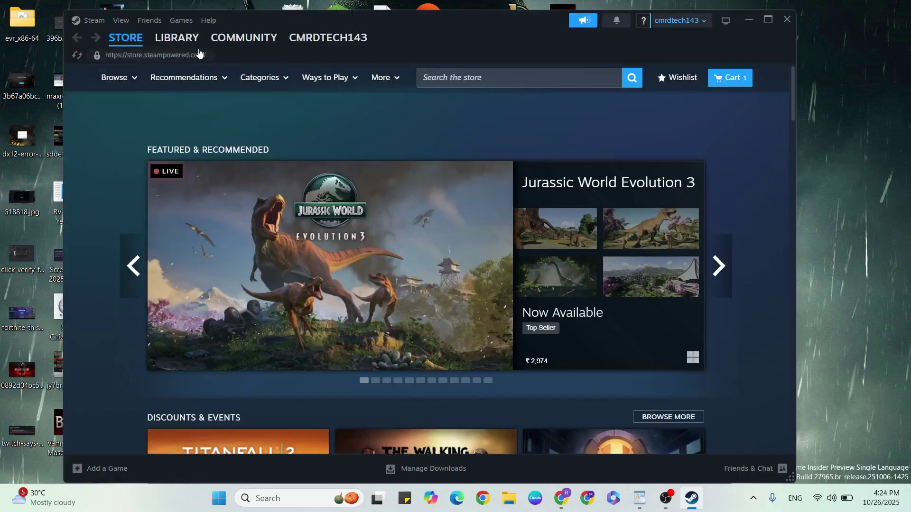
pyautogui.click(174, 41)
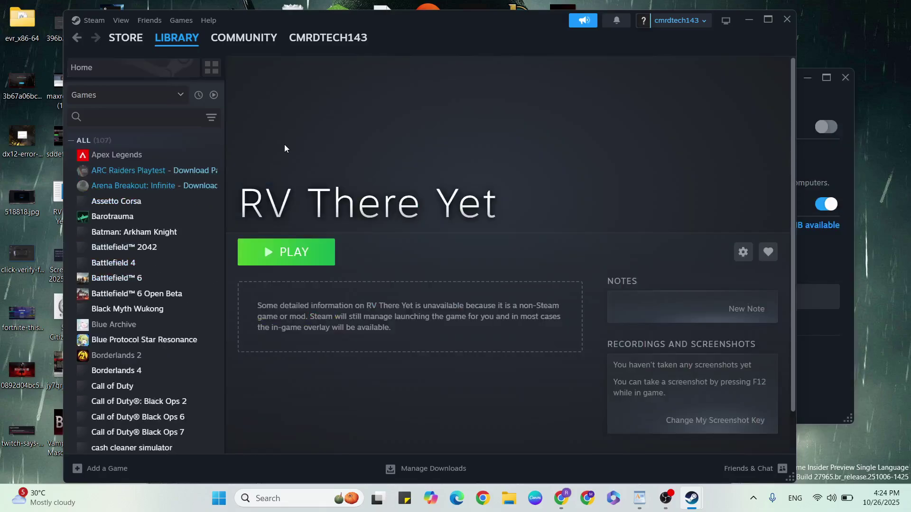
pyautogui.click(743, 252)
pyautogui.click(735, 335)
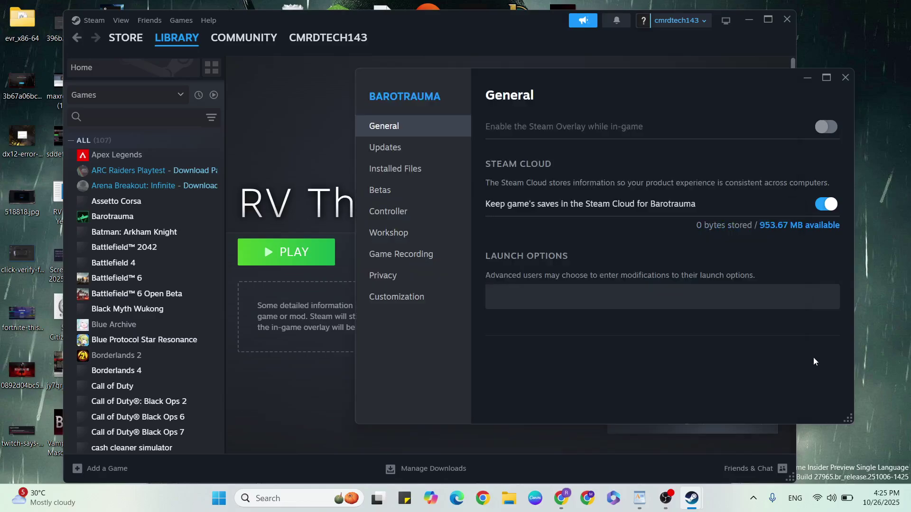
pyautogui.click(406, 170)
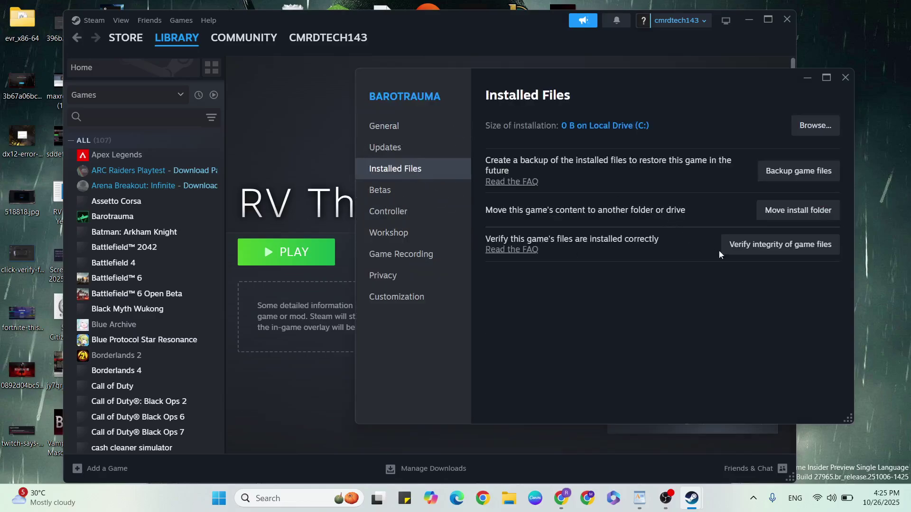
pyautogui.click(801, 250)
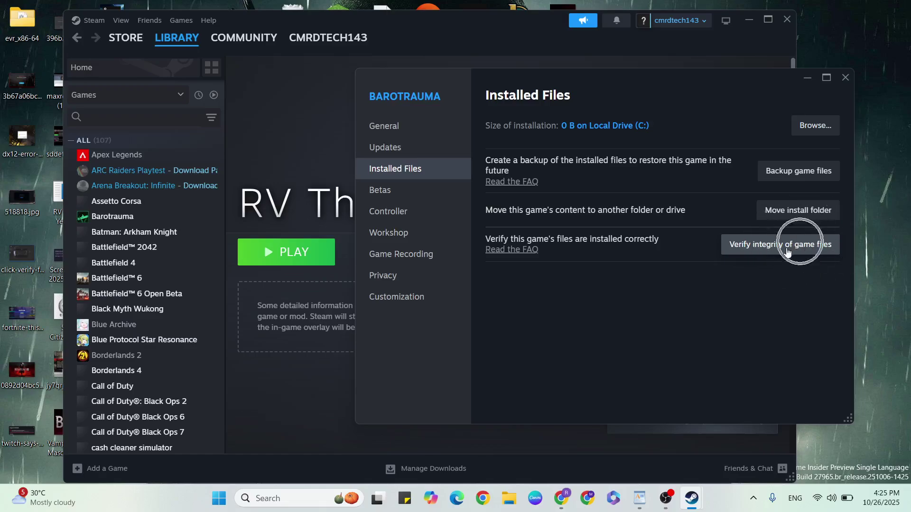
# - Close the game properties and Steam, and bring the WordPad v.docx guide back
pyautogui.click(846, 78)
pyautogui.click(787, 19)
pyautogui.click(653, 498)
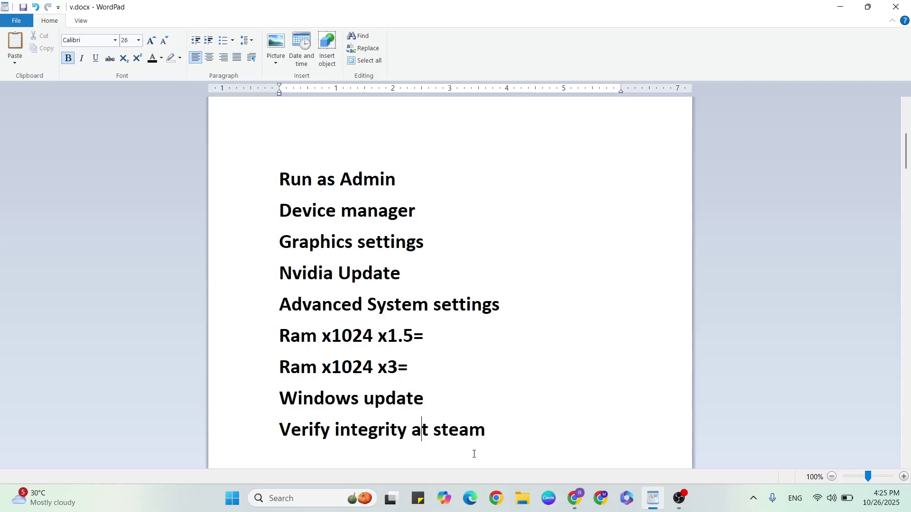
pyautogui.click(474, 454)
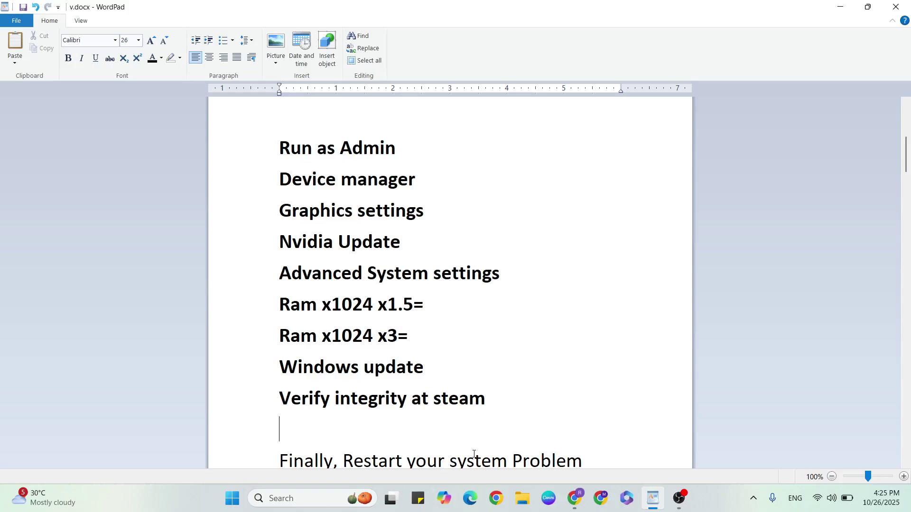
pyautogui.press('Down')
pyautogui.press('Down')
pyautogui.press('Down')
pyautogui.press('Down')
pyautogui.press('Down')
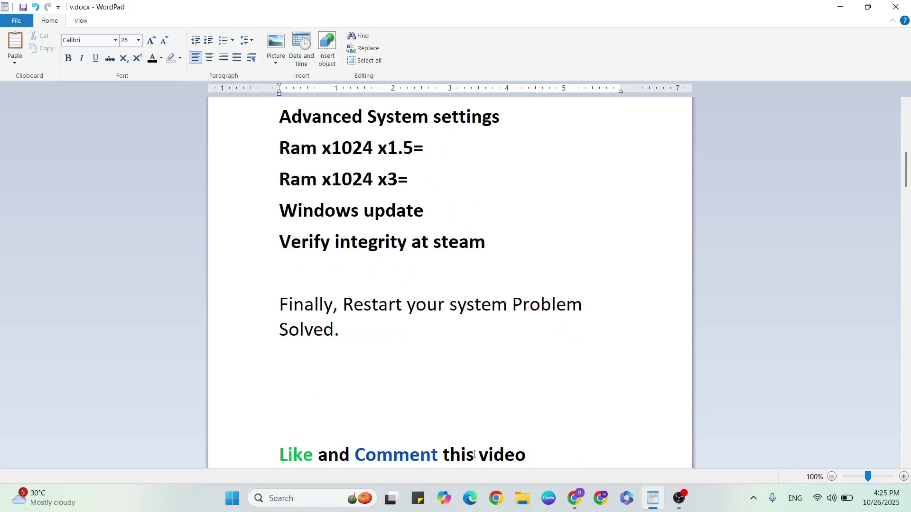